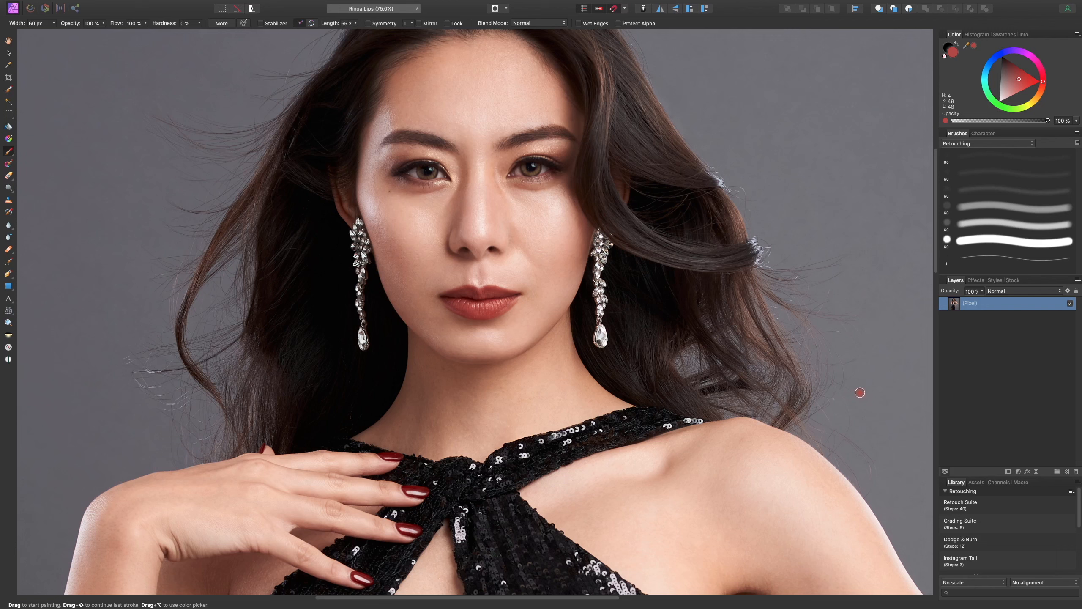
Add an empty pixel layer above the portrait photo for retouching the lips.
{"action": "key", "text": "super+plus"}
{"action": "key", "text": "super+plus"}
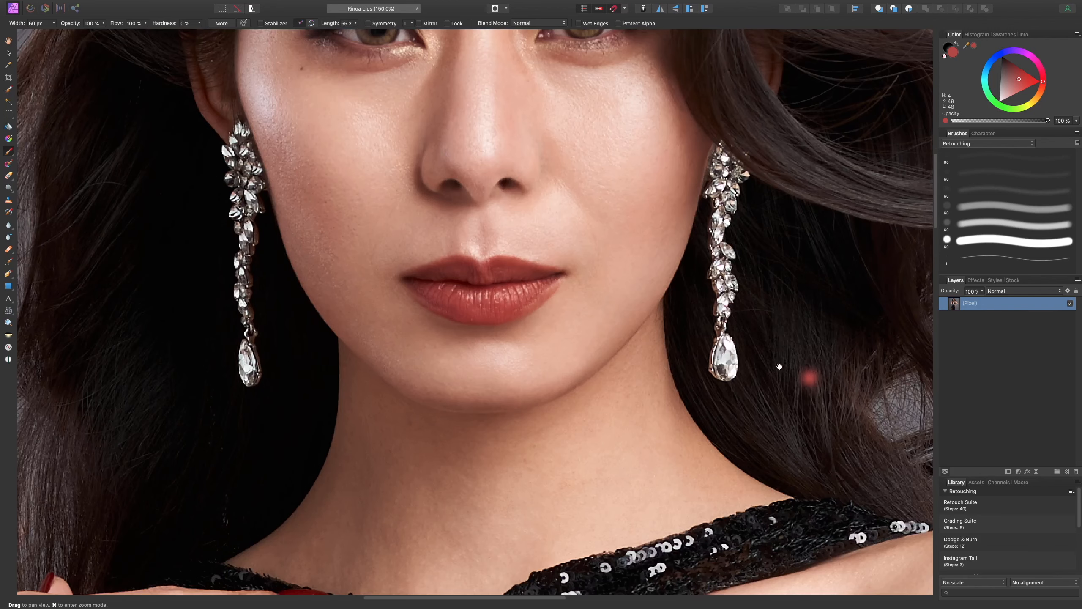
{"action": "left_click_drag", "start_coordinate": [778, 368], "coordinate": [785, 398]}
{"action": "key", "text": "super+plus"}
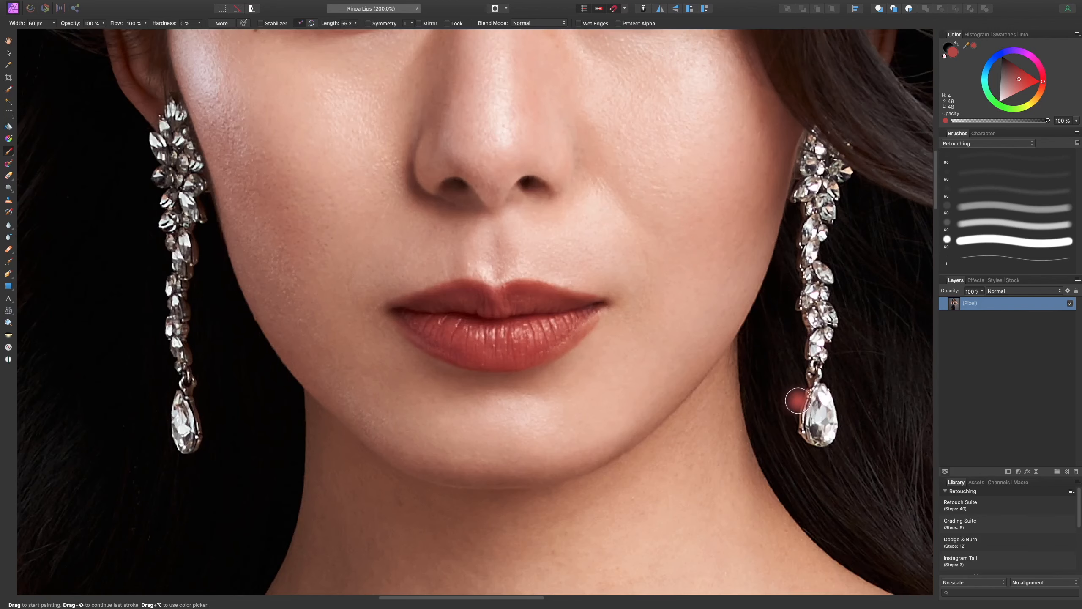
{"action": "key", "text": "bracketleft"}
{"action": "key", "text": "bracketleft"}
{"action": "key", "text": "bracketleft"}
{"action": "key", "text": "bracketleft"}
{"action": "key", "text": "bracketleft"}
{"action": "key", "text": "bracketleft"}
{"action": "key", "text": "bracketleft"}
{"action": "key", "text": "bracketleft"}
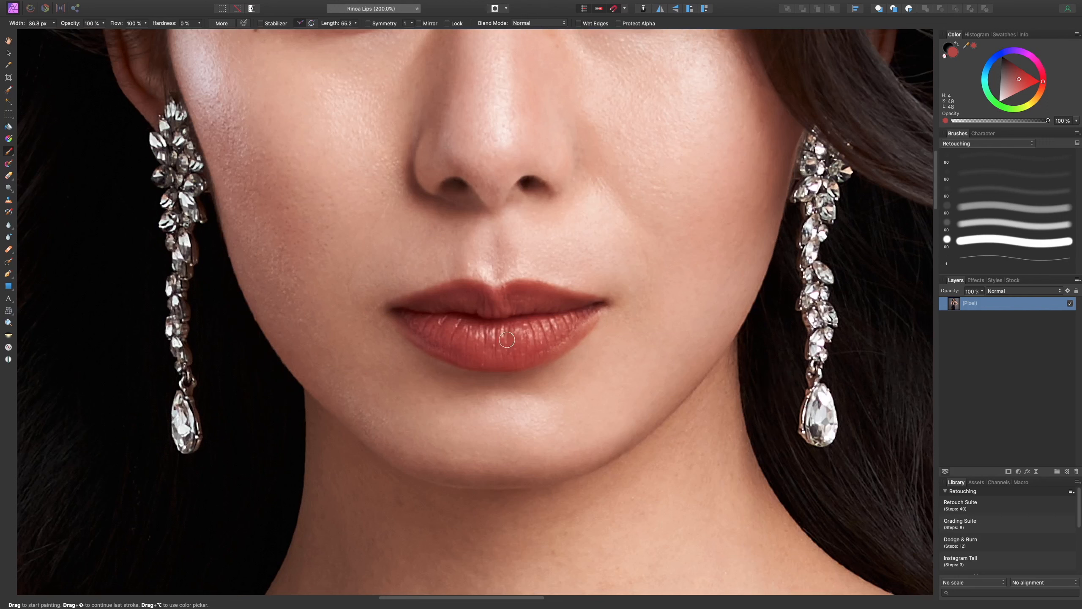
{"action": "left_click_drag", "start_coordinate": [420, 345], "coordinate": [427, 350]}
{"action": "key", "text": "super+shift+n"}
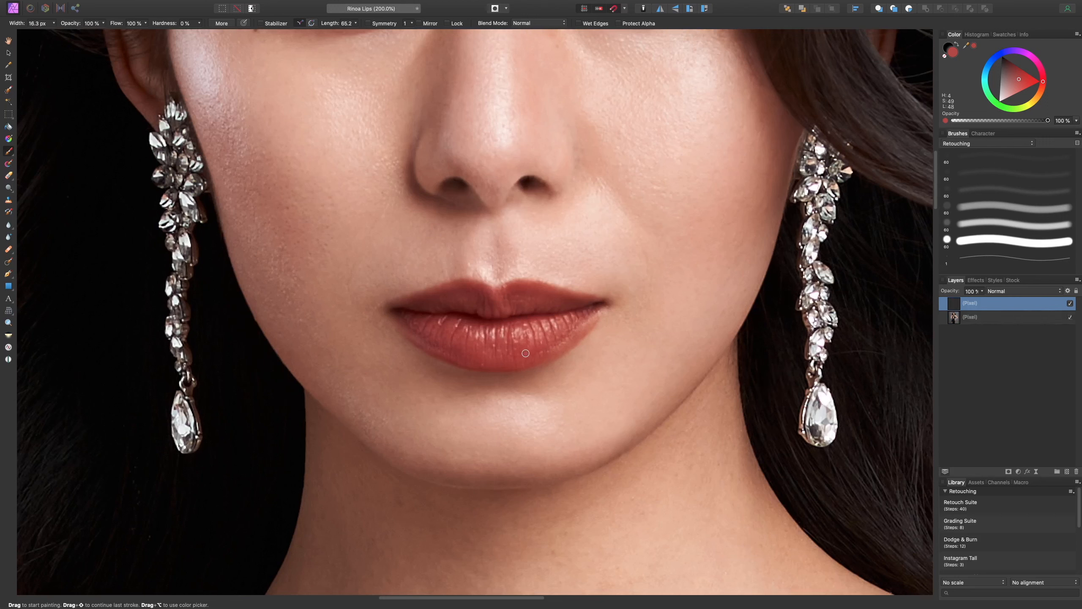
Clone smooth lip texture over the flaws on the lower lip's left side with the Clone Brush.
{"action": "key", "text": "s"}
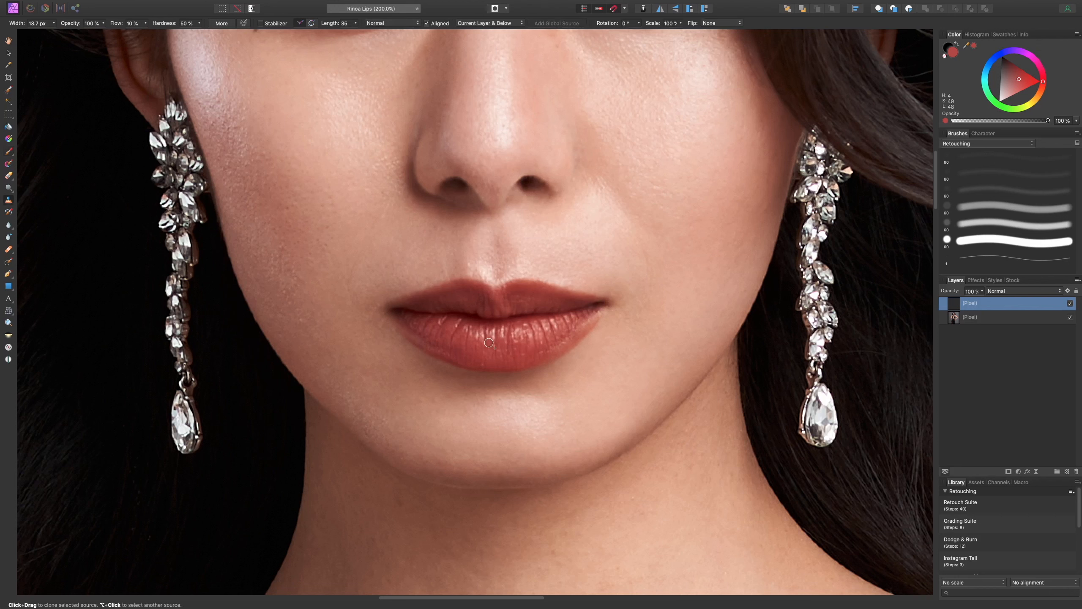
{"action": "left_click", "coordinate": [455, 349], "text": "alt"}
{"action": "key", "text": "bracketright"}
{"action": "key", "text": "bracketright"}
{"action": "left_click_drag", "start_coordinate": [462, 360], "coordinate": [455, 357]}
{"action": "key", "text": "bracketleft"}
{"action": "key", "text": "bracketleft"}
{"action": "left_click", "coordinate": [422, 329], "text": "alt"}
{"action": "left_click", "coordinate": [461, 341], "text": "alt"}
{"action": "key", "text": "bracketright"}
{"action": "key", "text": "bracketright"}
{"action": "left_click_drag", "start_coordinate": [455, 350], "coordinate": [458, 350]}
Clone away the flaws on the lower lip's right side and compare the lips with and without the retouching layer.
{"action": "key", "text": "super+equal"}
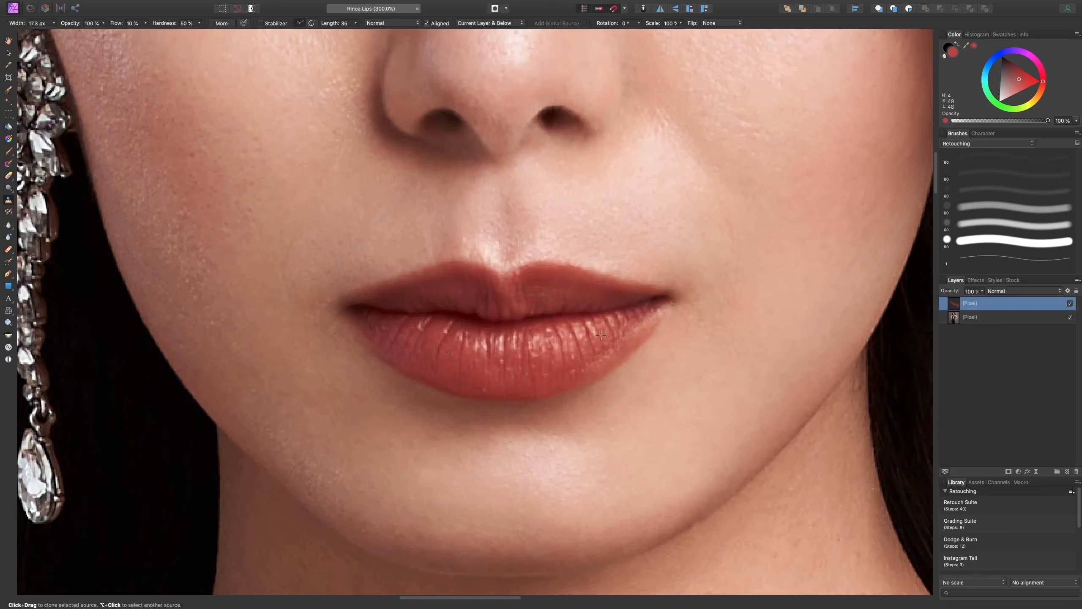
{"action": "left_click", "coordinate": [588, 349], "text": "alt"}
{"action": "left_click_drag", "start_coordinate": [588, 356], "coordinate": [605, 355]}
{"action": "left_click", "coordinate": [599, 348], "text": "alt"}
{"action": "key", "text": "bracketleft"}
{"action": "key", "text": "bracketleft"}
{"action": "left_click_drag", "start_coordinate": [648, 320], "coordinate": [643, 331]}
{"action": "key", "text": "bracketleft"}
{"action": "key", "text": "bracketleft"}
{"action": "left_click", "coordinate": [1070, 303]}
{"action": "left_click", "coordinate": [1070, 303]}
{"action": "key", "text": "super+minus"}
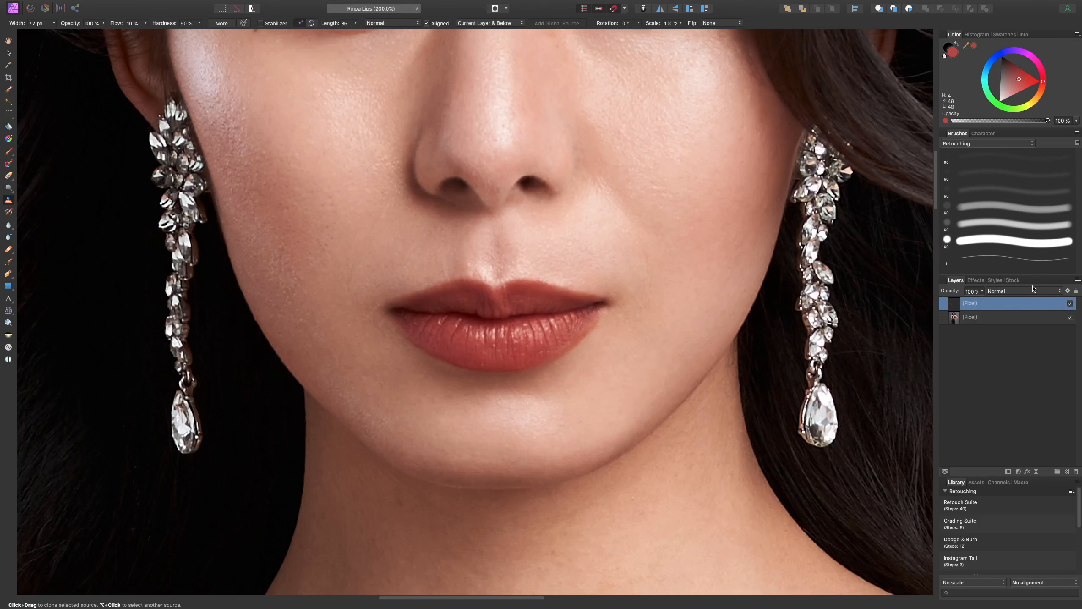
Add another pixel layer and sample the lower lip's red with the Color Picker at an Average (5x5) radius.
{"action": "key", "text": "super+shift+n"}
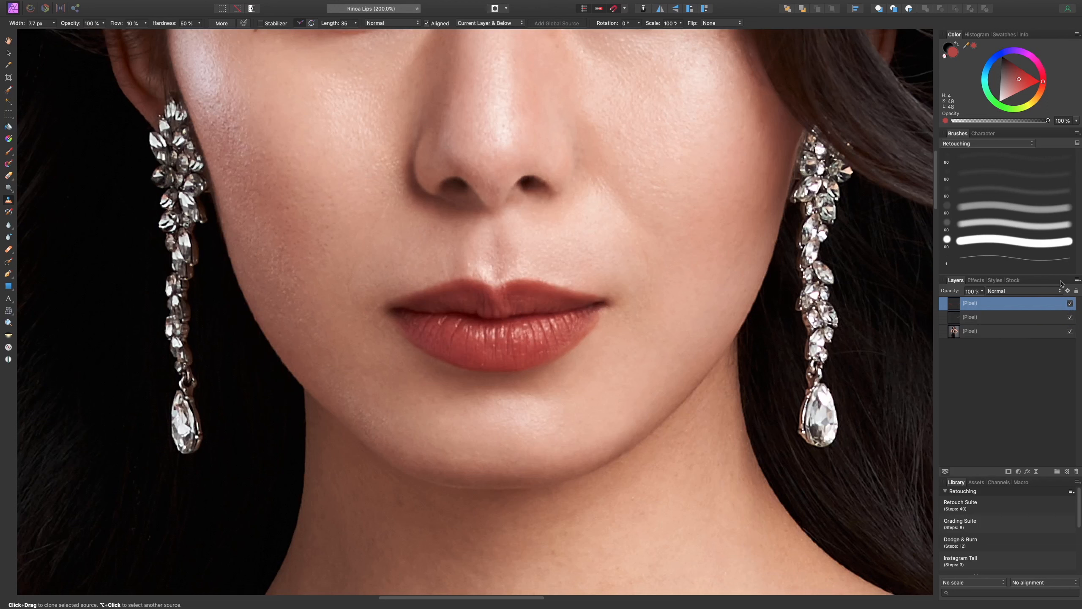
{"action": "key", "text": "b"}
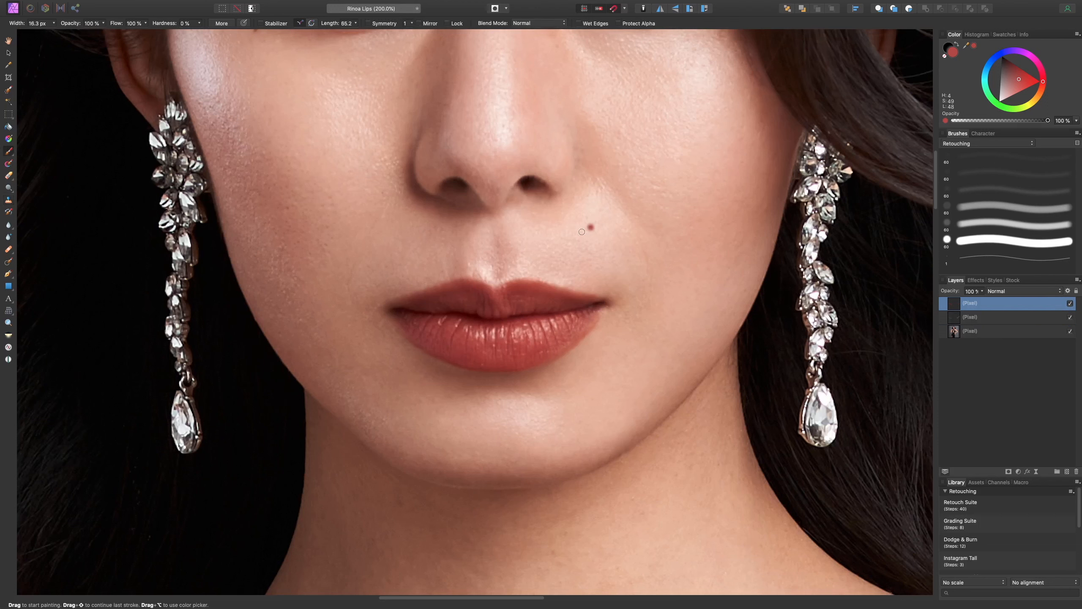
{"action": "left_click", "coordinate": [9, 66]}
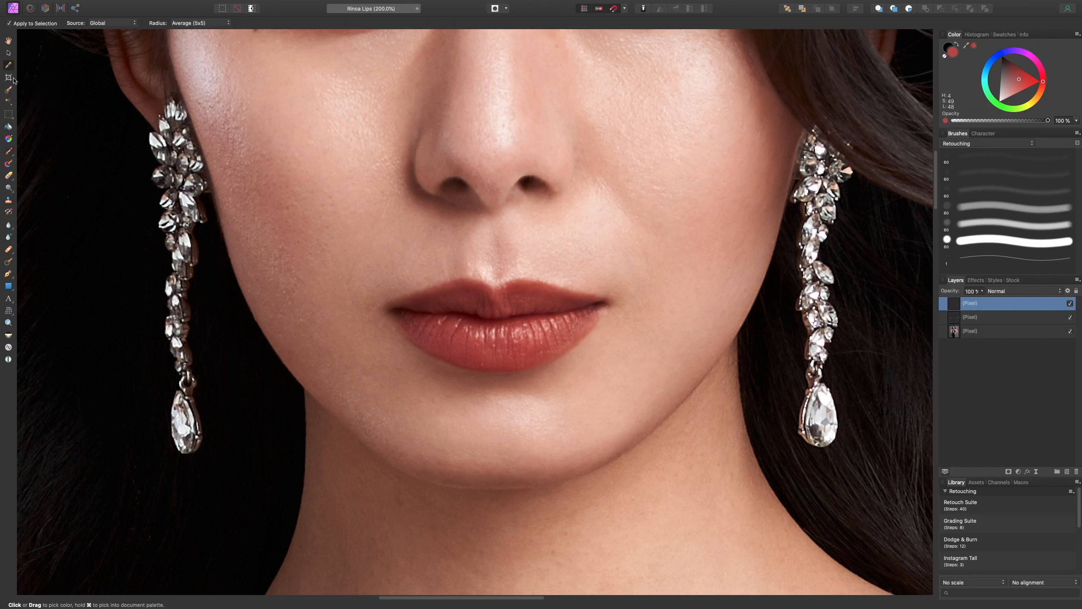
{"action": "left_click", "coordinate": [205, 24]}
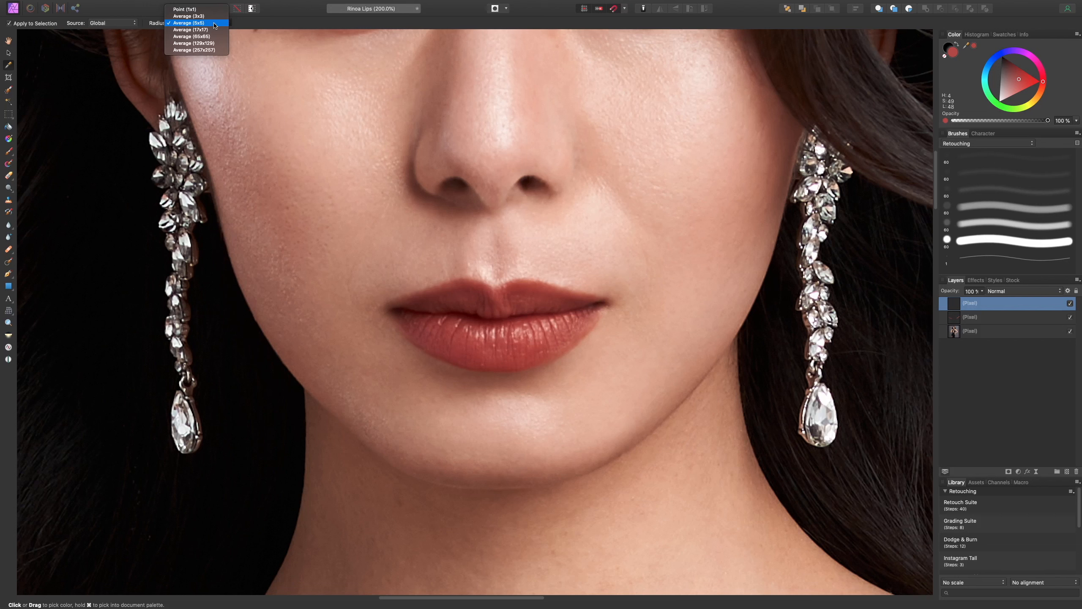
{"action": "left_click", "coordinate": [210, 28]}
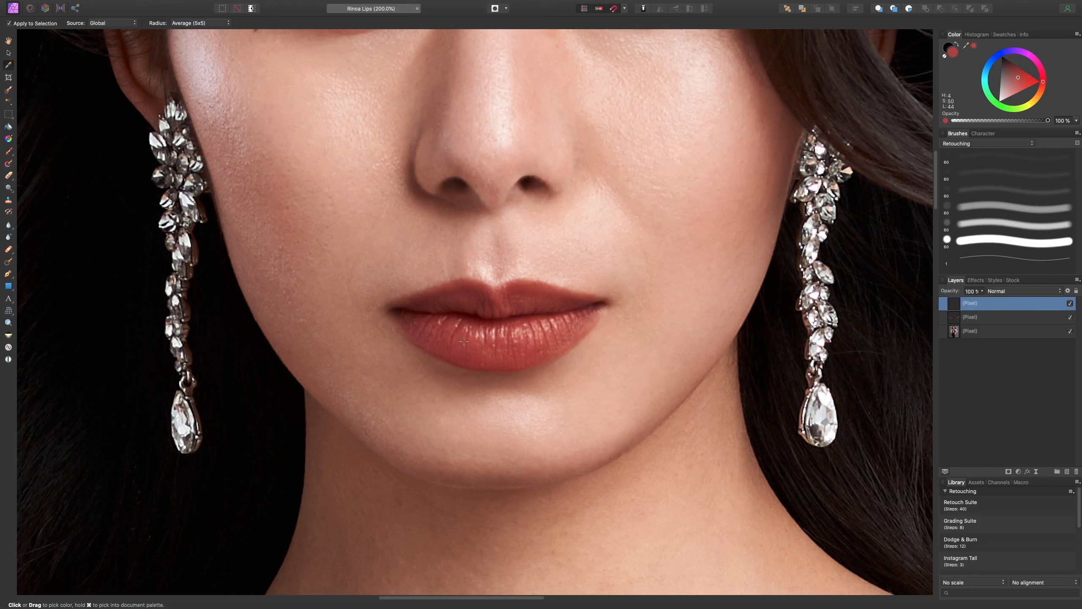
{"action": "mouse_move", "coordinate": [469, 340]}
{"action": "left_mouse_down"}
{"action": "mouse_move", "coordinate": [498, 343]}
{"action": "mouse_move", "coordinate": [471, 344]}
{"action": "left_mouse_up"}
Choose the 60 px round Retouching brush for painting and set its hardness to 0%.
{"action": "key", "text": "b"}
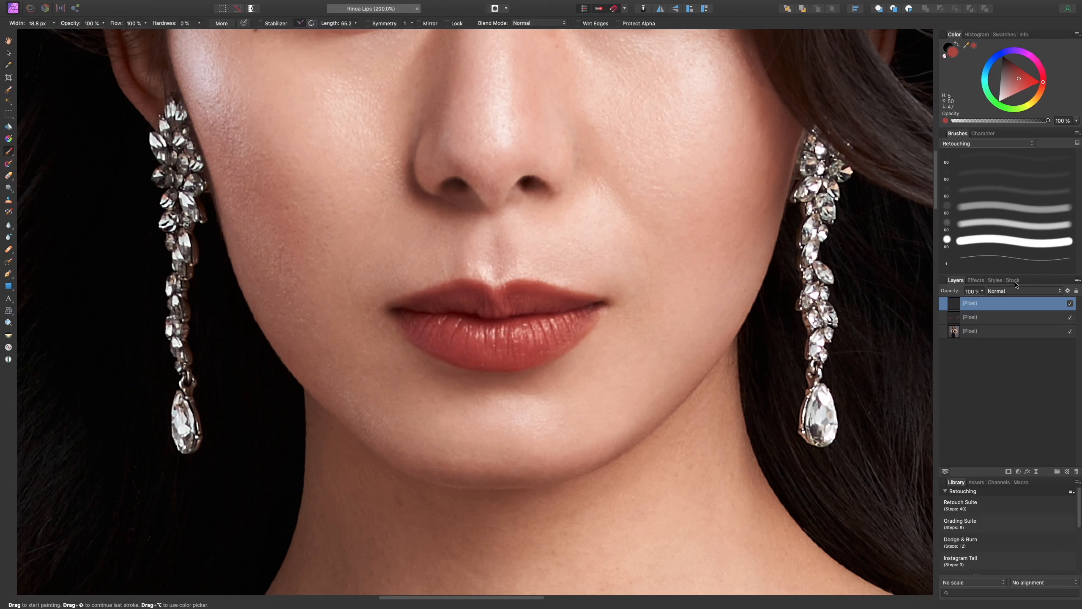
{"action": "left_click", "coordinate": [1017, 243]}
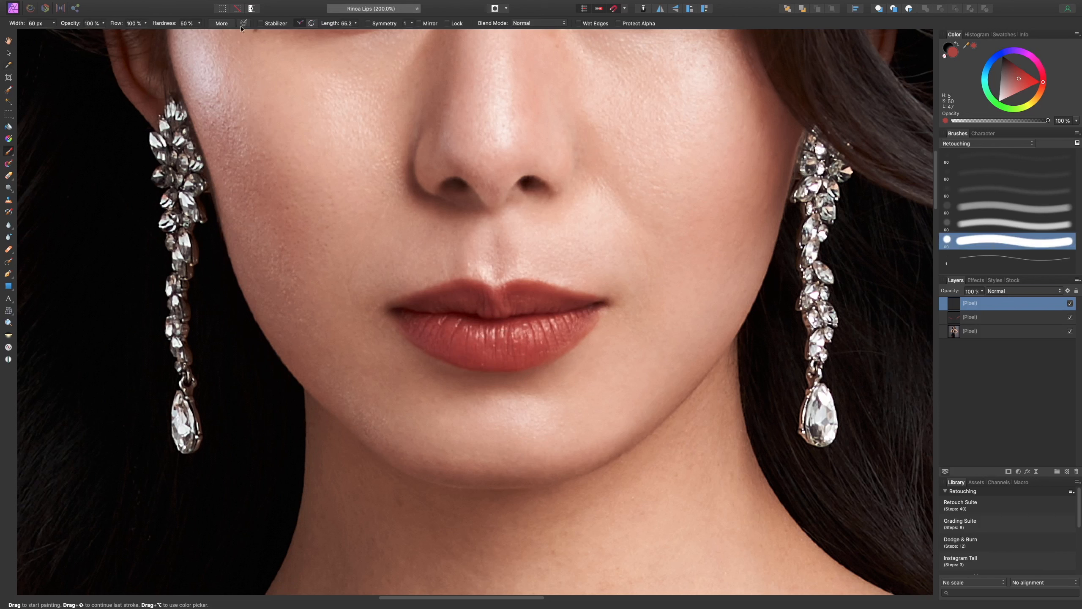
{"action": "left_click", "coordinate": [199, 25]}
{"action": "left_click_drag", "start_coordinate": [200, 34], "coordinate": [161, 34]}
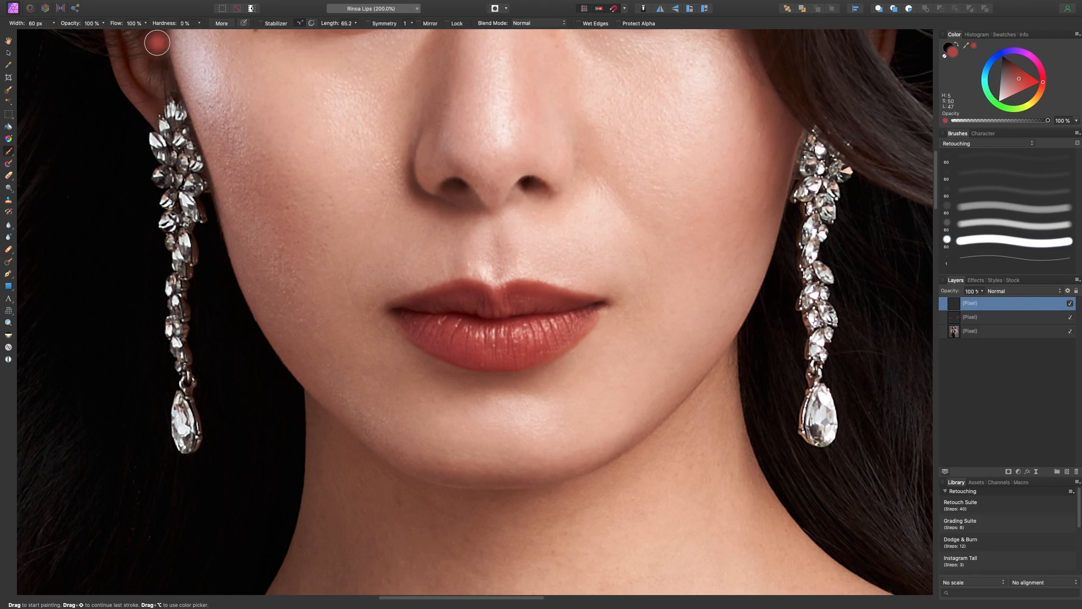
{"action": "key", "text": "super+z"}
Paint both lips solidly with the sampled red, adapting the brush size to the lip edges and corners.
{"action": "key", "text": "bracketright"}
{"action": "key", "text": "bracketright"}
{"action": "mouse_move", "coordinate": [559, 313]}
{"action": "left_mouse_down"}
{"action": "mouse_move", "coordinate": [506, 308]}
{"action": "mouse_move", "coordinate": [597, 306]}
{"action": "mouse_move", "coordinate": [539, 354]}
{"action": "mouse_move", "coordinate": [488, 361]}
{"action": "mouse_move", "coordinate": [424, 339]}
{"action": "mouse_move", "coordinate": [399, 314]}
{"action": "mouse_move", "coordinate": [460, 293]}
{"action": "mouse_move", "coordinate": [492, 298]}
{"action": "mouse_move", "coordinate": [396, 309]}
{"action": "mouse_move", "coordinate": [458, 346]}
{"action": "mouse_move", "coordinate": [512, 351]}
{"action": "mouse_move", "coordinate": [549, 329]}
{"action": "mouse_move", "coordinate": [433, 312]}
{"action": "mouse_move", "coordinate": [543, 339]}
{"action": "mouse_move", "coordinate": [555, 322]}
{"action": "mouse_move", "coordinate": [542, 298]}
{"action": "mouse_move", "coordinate": [608, 302]}
{"action": "left_mouse_up"}
{"action": "key", "text": "bracketleft"}
{"action": "key", "text": "bracketleft"}
{"action": "key", "text": "bracketleft"}
{"action": "key", "text": "bracketleft"}
{"action": "key", "text": "bracketright"}
{"action": "key", "text": "bracketright"}
{"action": "key", "text": "bracketright"}
{"action": "key", "text": "bracketright"}
{"action": "key", "text": "bracketleft"}
{"action": "key", "text": "bracketleft"}
{"action": "key", "text": "bracketleft"}
{"action": "key", "text": "bracketleft"}
{"action": "key", "text": "bracketleft"}
{"action": "key", "text": "bracketleft"}
{"action": "key", "text": "bracketleft"}
{"action": "key", "text": "bracketright"}
{"action": "key", "text": "bracketright"}
{"action": "mouse_move", "coordinate": [396, 309]}
{"action": "left_mouse_down"}
{"action": "mouse_move", "coordinate": [435, 345]}
{"action": "mouse_move", "coordinate": [491, 361]}
{"action": "left_mouse_up"}
Set the red lip layer's blend mode to Soft Light and its opacity to 35%.
{"action": "left_click", "coordinate": [1016, 291]}
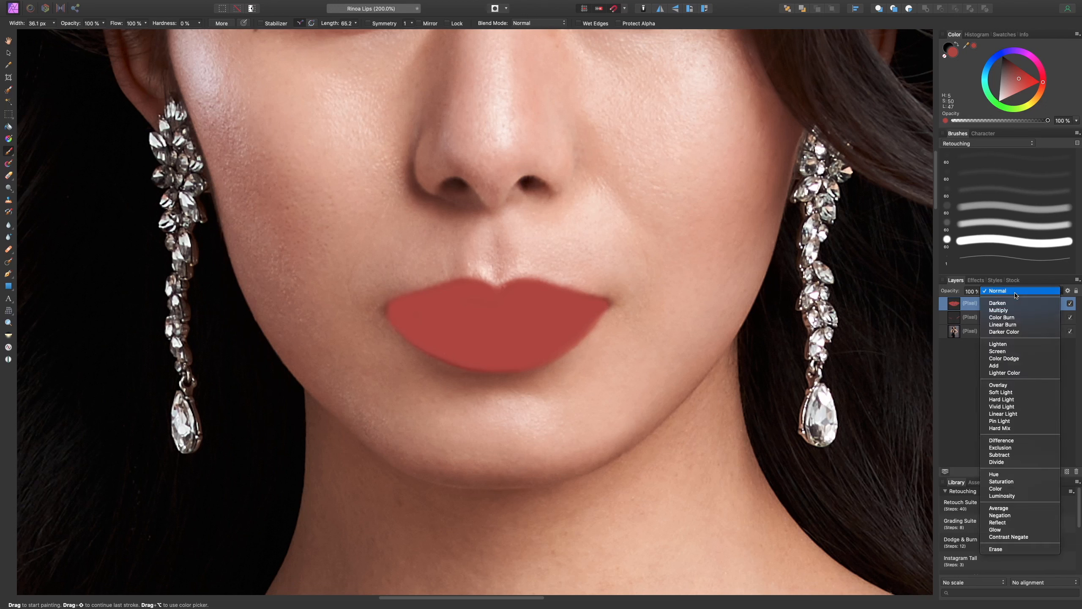
{"action": "left_click", "coordinate": [1010, 393]}
{"action": "key", "text": "super+minus"}
{"action": "key", "text": "super+minus"}
{"action": "key", "text": "super+equal"}
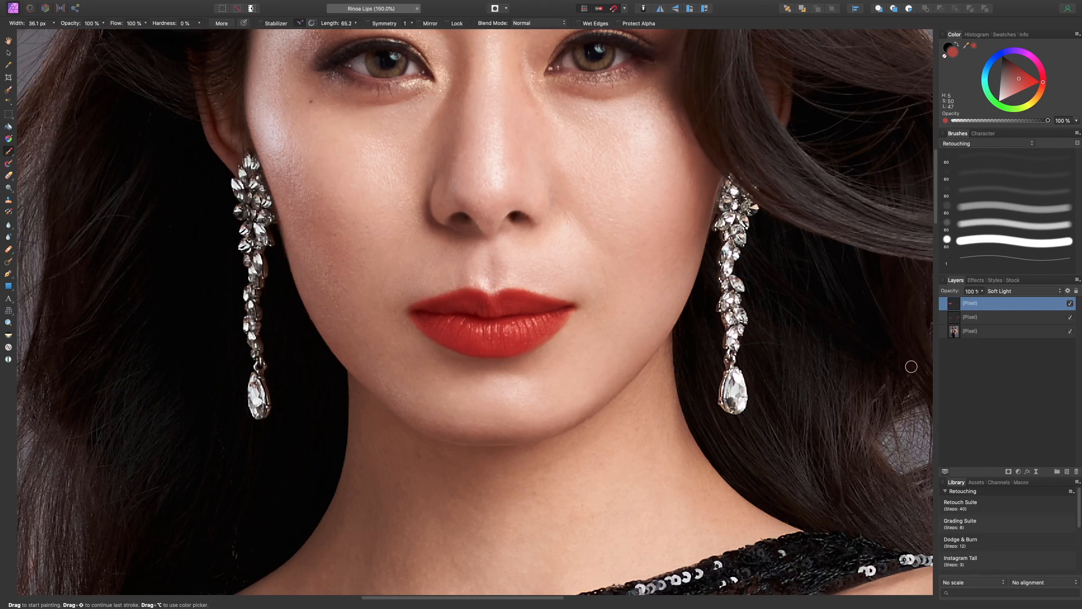
{"action": "left_click", "coordinate": [983, 294]}
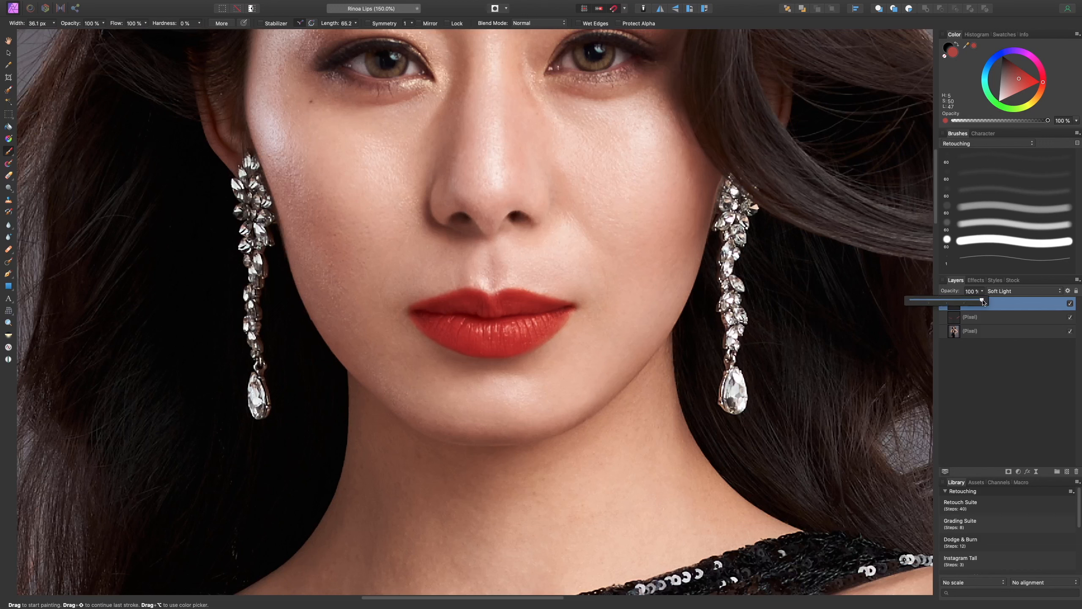
{"action": "left_click_drag", "start_coordinate": [982, 302], "coordinate": [937, 312]}
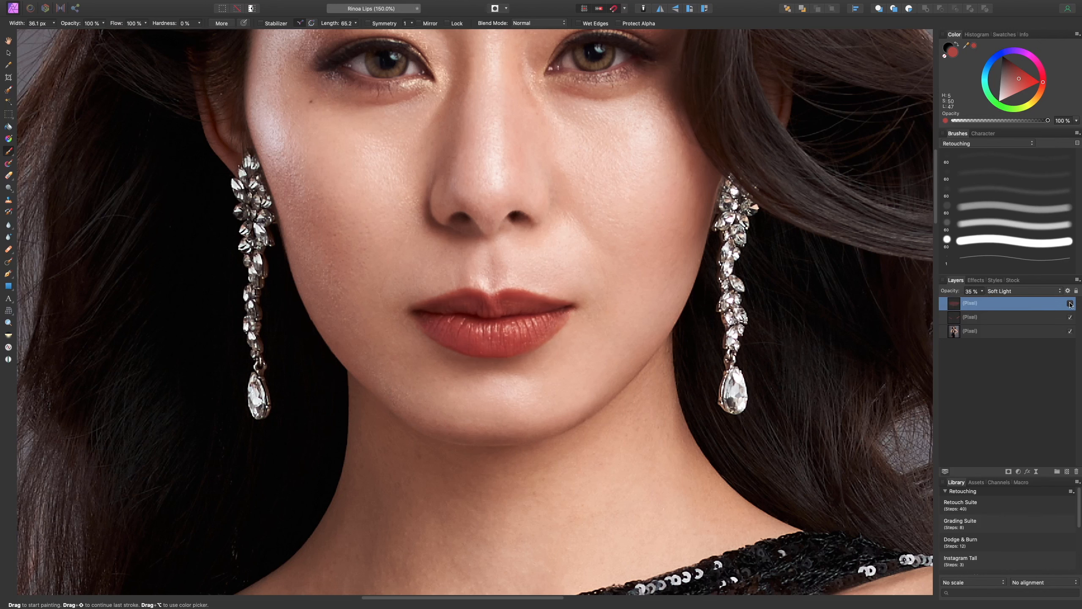
{"action": "key", "text": "super+1"}
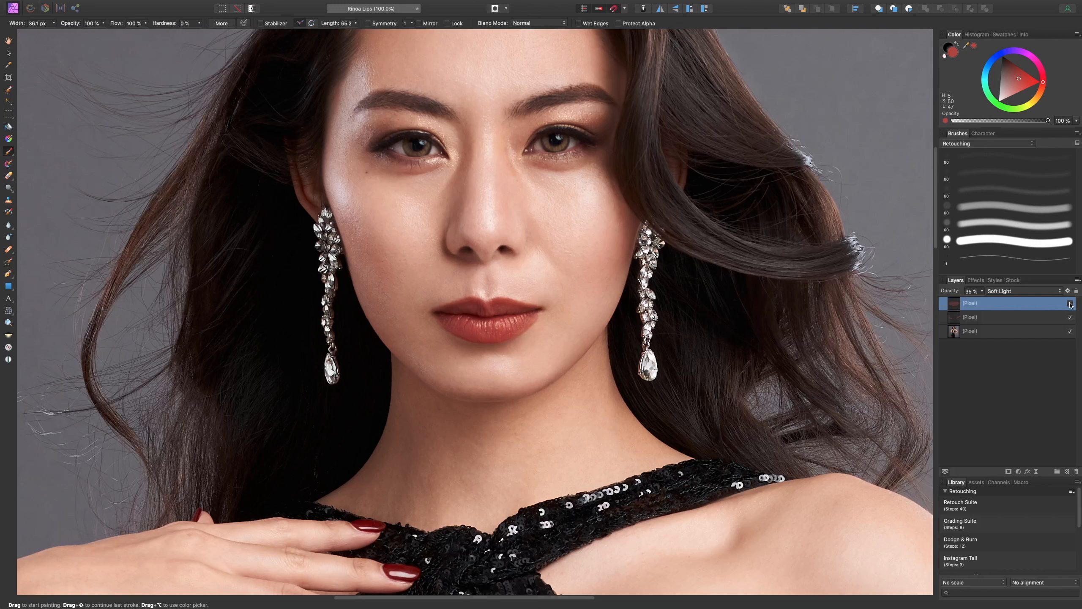
Hide the red lip layer and add a pixel layer in Soft Light mode, with black as the paint colour.
{"action": "left_click", "coordinate": [1070, 303]}
{"action": "key", "text": "super+plus"}
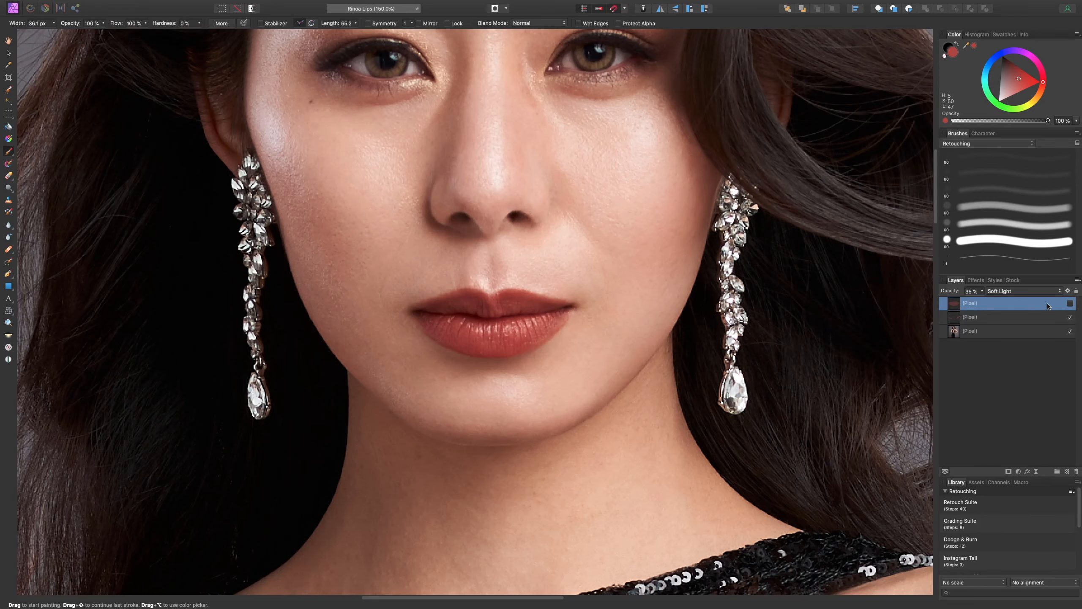
{"action": "key", "text": "super+shift+n"}
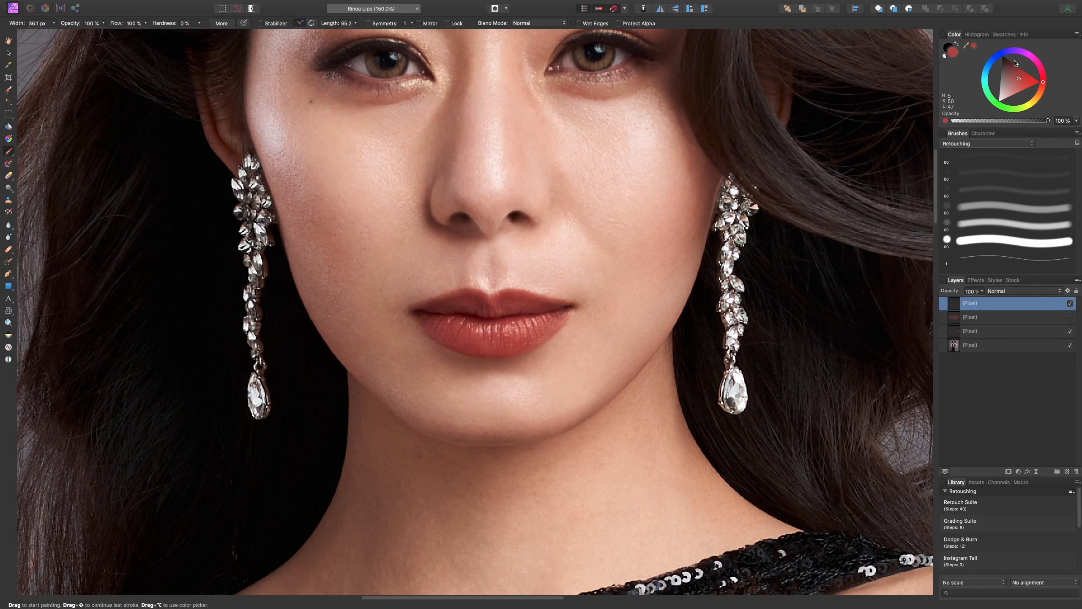
{"action": "left_click_drag", "start_coordinate": [1015, 63], "coordinate": [1000, 54]}
{"action": "left_click", "coordinate": [1032, 295]}
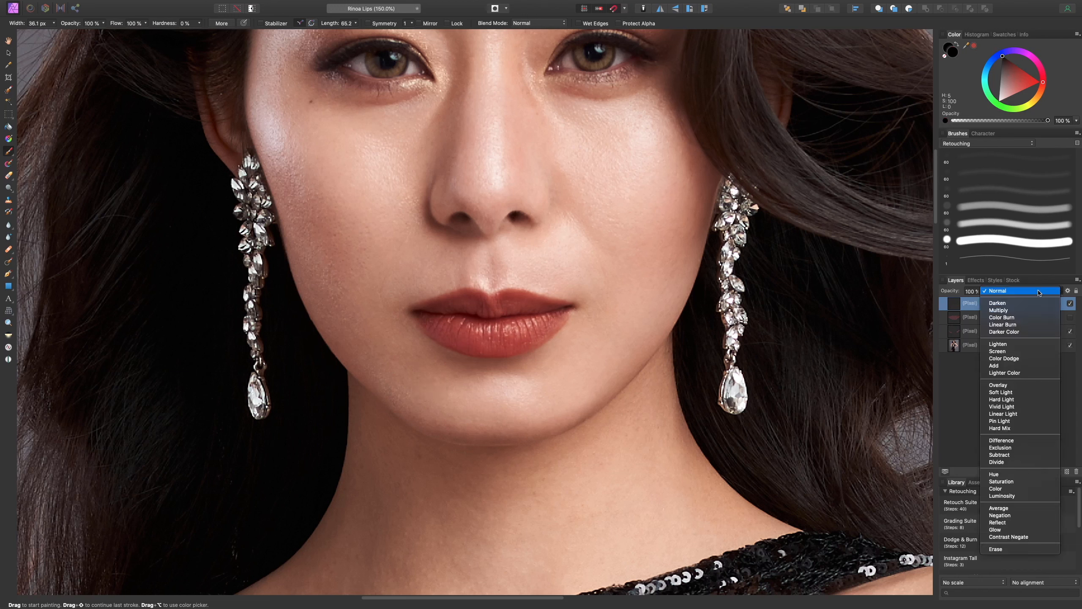
{"action": "left_click", "coordinate": [1025, 392]}
Paint black over both lips on the new Soft Light layer with progressively larger brush sizes.
{"action": "key", "text": "bracketright"}
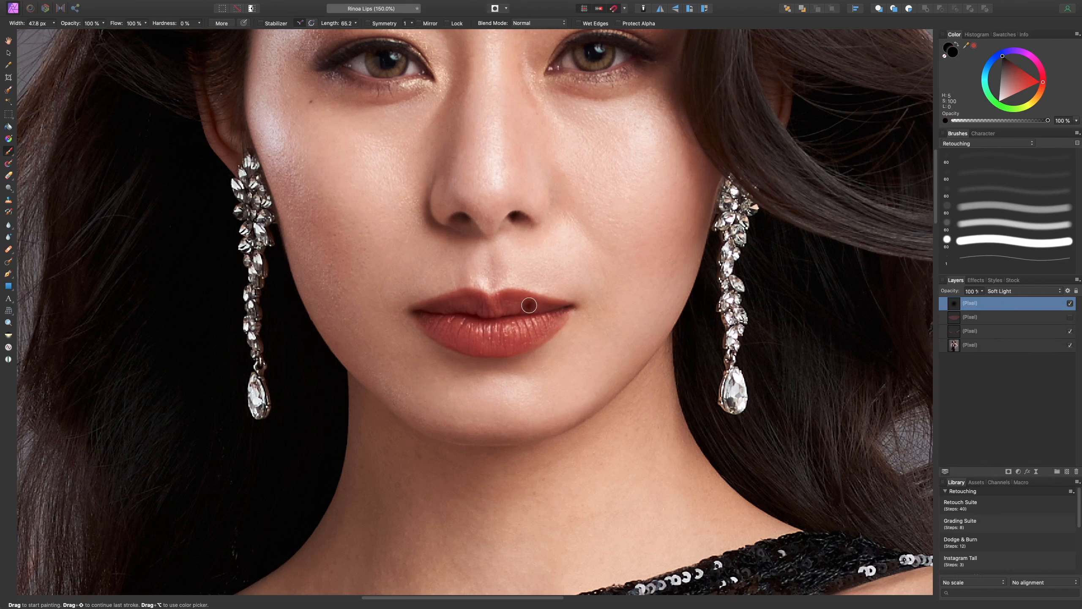
{"action": "key", "text": "bracketright"}
{"action": "mouse_move", "coordinate": [538, 307]}
{"action": "left_mouse_down"}
{"action": "mouse_move", "coordinate": [500, 299]}
{"action": "mouse_move", "coordinate": [557, 307]}
{"action": "mouse_move", "coordinate": [529, 339]}
{"action": "mouse_move", "coordinate": [473, 345]}
{"action": "mouse_move", "coordinate": [431, 323]}
{"action": "mouse_move", "coordinate": [450, 304]}
{"action": "mouse_move", "coordinate": [509, 305]}
{"action": "mouse_move", "coordinate": [463, 315]}
{"action": "left_mouse_up"}
{"action": "key", "text": "bracketright"}
{"action": "key", "text": "bracketright"}
{"action": "left_click_drag", "start_coordinate": [467, 318], "coordinate": [524, 318]}
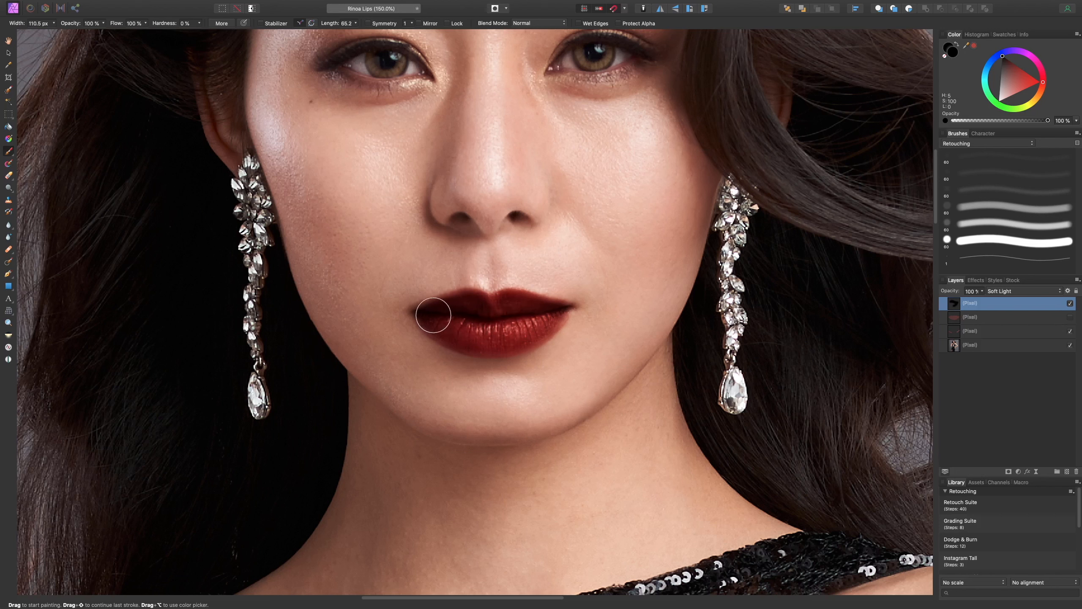
{"action": "key", "text": "bracketleft"}
{"action": "left_click_drag", "start_coordinate": [983, 294], "coordinate": [1028, 321]}
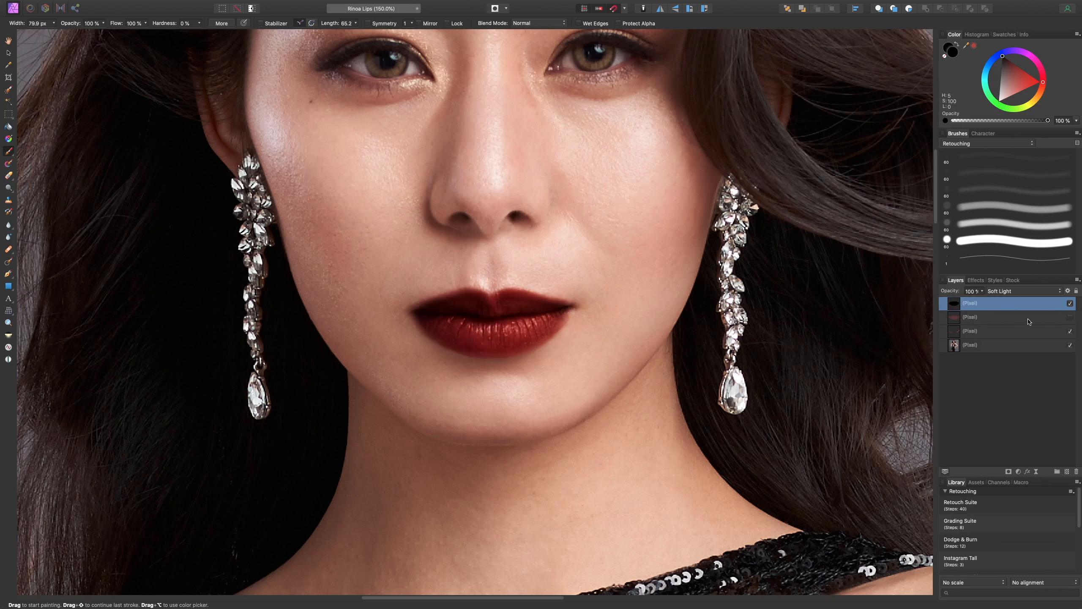
Fade the dark lip layer out of the highlights via its underlying composition range, with a curve point at In 41%, Out 96%.
{"action": "left_click", "coordinate": [1068, 292]}
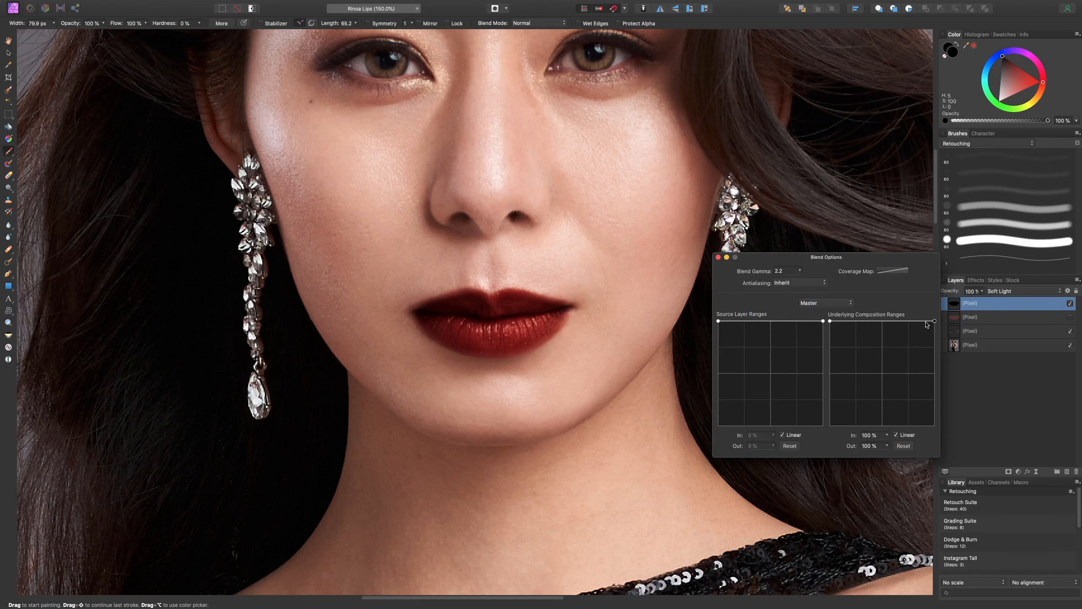
{"action": "left_click_drag", "start_coordinate": [934, 323], "coordinate": [940, 437]}
{"action": "left_click", "coordinate": [901, 396]}
{"action": "left_click_drag", "start_coordinate": [901, 395], "coordinate": [872, 324]}
{"action": "left_click", "coordinate": [1070, 303]}
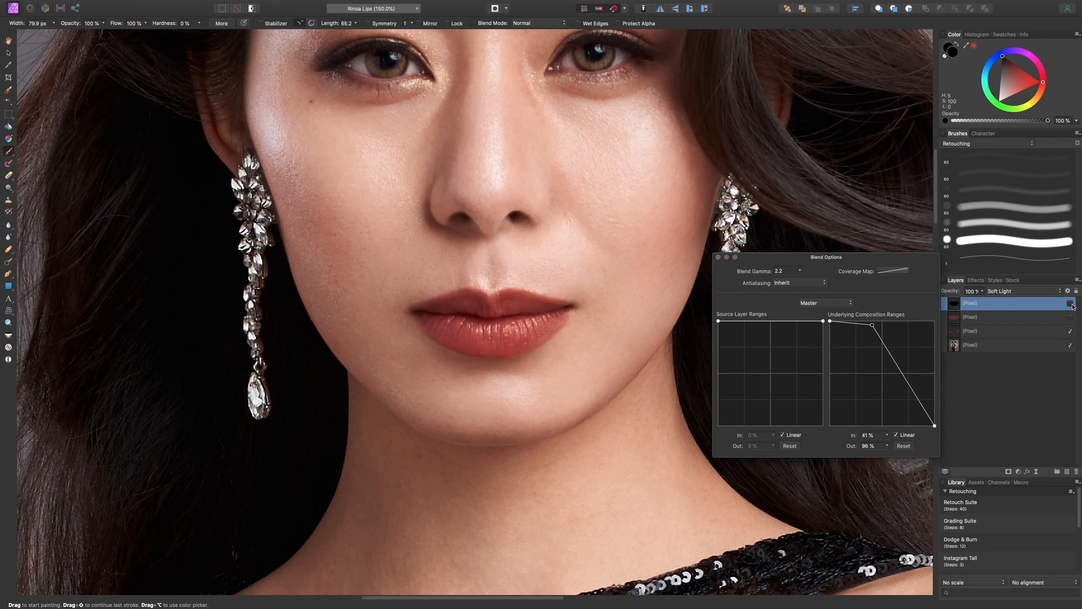
{"action": "left_click", "coordinate": [1070, 303]}
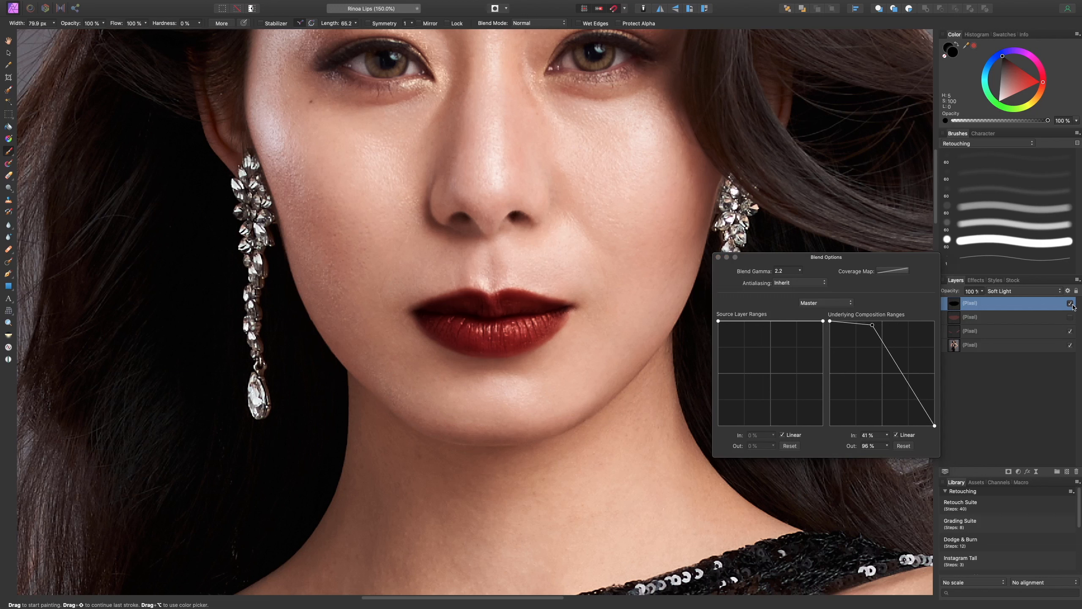
{"action": "left_click", "coordinate": [718, 257]}
Set the dark lip layer's opacity to 50% and compare the lips with and without it.
{"action": "left_click_drag", "start_coordinate": [981, 294], "coordinate": [961, 307]}
{"action": "left_click", "coordinate": [1070, 303]}
{"action": "left_click", "coordinate": [1070, 303]}
Check the whole portrait with and without the dark lip layer, delete that layer and show the red one again.
{"action": "key", "text": "super+minus"}
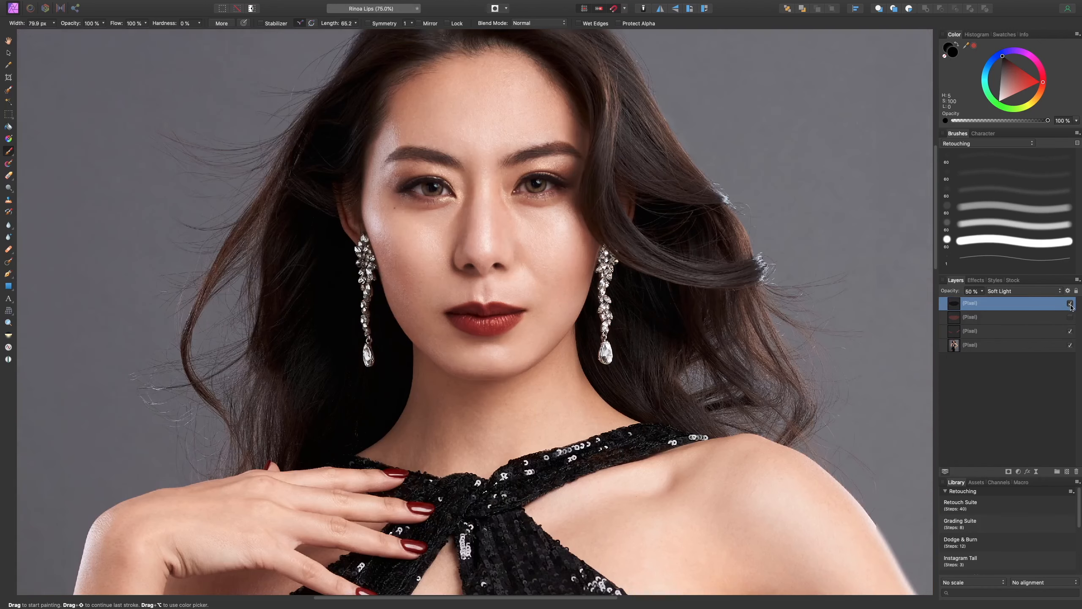
{"action": "left_click", "coordinate": [1070, 303]}
{"action": "left_click", "coordinate": [1070, 303]}
{"action": "left_click", "coordinate": [1070, 303]}
{"action": "left_click", "coordinate": [1070, 303]}
{"action": "key", "text": "super+plus"}
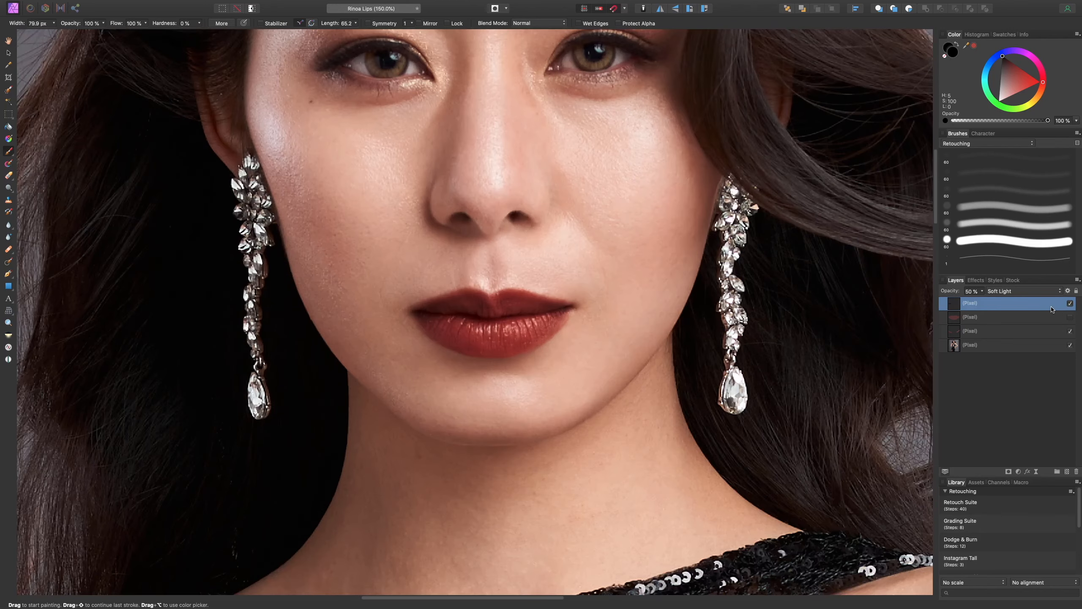
{"action": "key", "text": "Delete"}
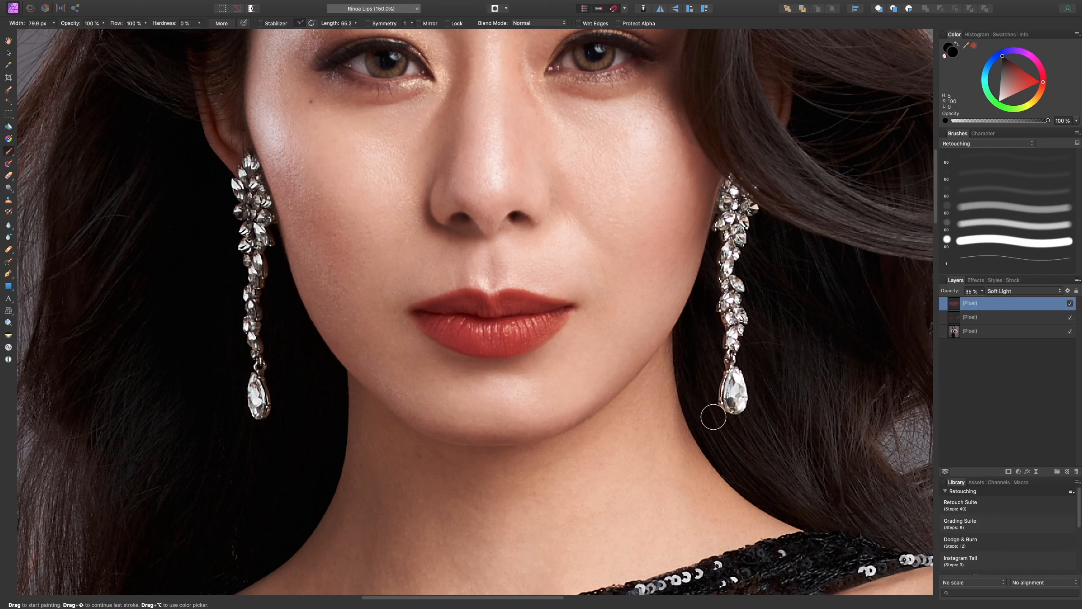
Add a new pixel layer and paint a solid black patch over the mouth area with the 60 px round brush.
{"action": "key", "text": "super+shift+n"}
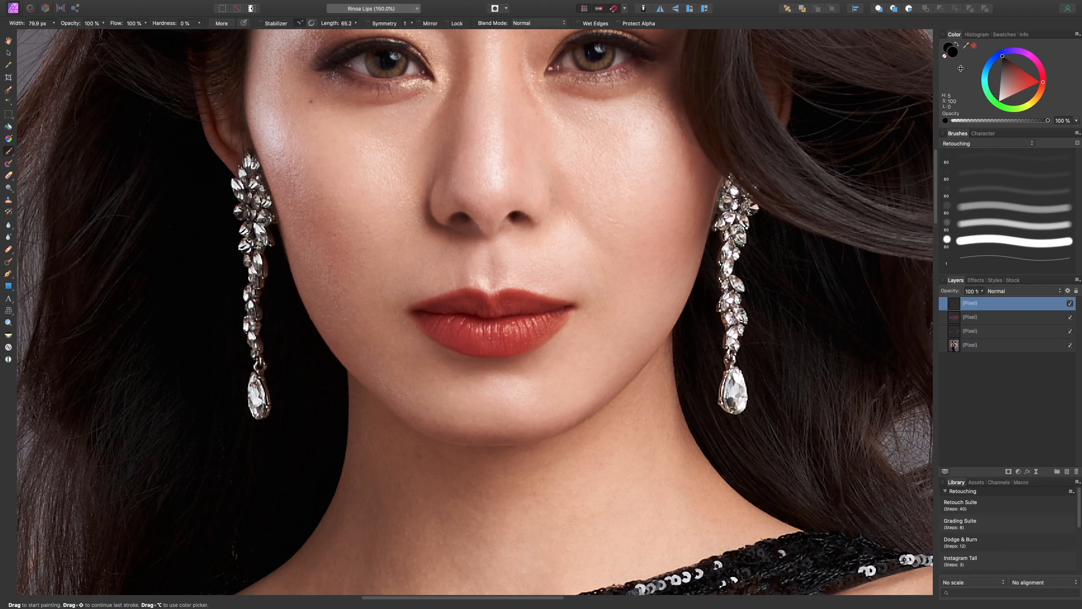
{"action": "left_click", "coordinate": [981, 244]}
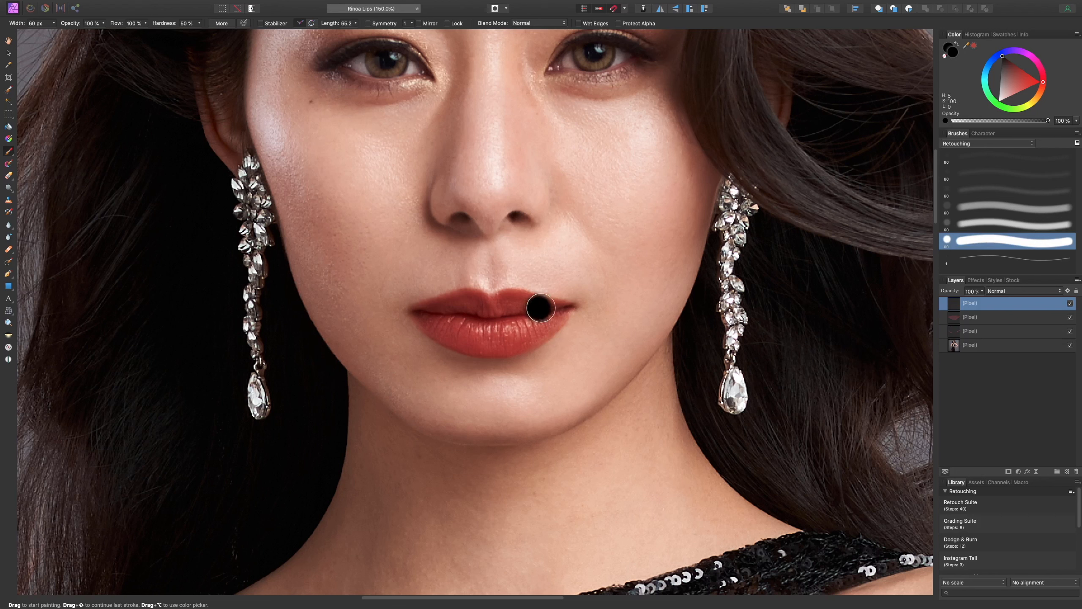
{"action": "mouse_move", "coordinate": [572, 282]}
{"action": "left_mouse_down"}
{"action": "mouse_move", "coordinate": [459, 282]}
{"action": "mouse_move", "coordinate": [401, 312]}
{"action": "mouse_move", "coordinate": [411, 361]}
{"action": "mouse_move", "coordinate": [549, 362]}
{"action": "mouse_move", "coordinate": [579, 333]}
{"action": "mouse_move", "coordinate": [502, 301]}
{"action": "mouse_move", "coordinate": [431, 310]}
{"action": "mouse_move", "coordinate": [470, 341]}
{"action": "mouse_move", "coordinate": [572, 323]}
{"action": "mouse_move", "coordinate": [515, 327]}
{"action": "mouse_move", "coordinate": [573, 340]}
{"action": "mouse_move", "coordinate": [563, 285]}
{"action": "mouse_move", "coordinate": [516, 281]}
{"action": "mouse_move", "coordinate": [389, 307]}
{"action": "mouse_move", "coordinate": [428, 349]}
{"action": "left_mouse_up"}
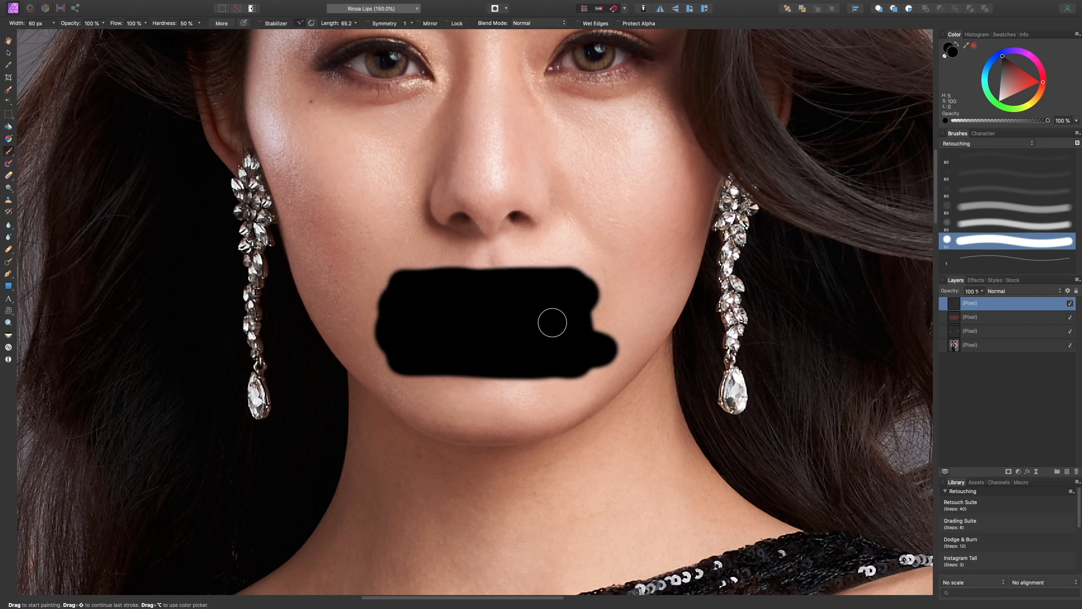
Set the black patch layer's blend mode to Color Dodge and prepare a white brush with 0% hardness.
{"action": "left_click", "coordinate": [1046, 290]}
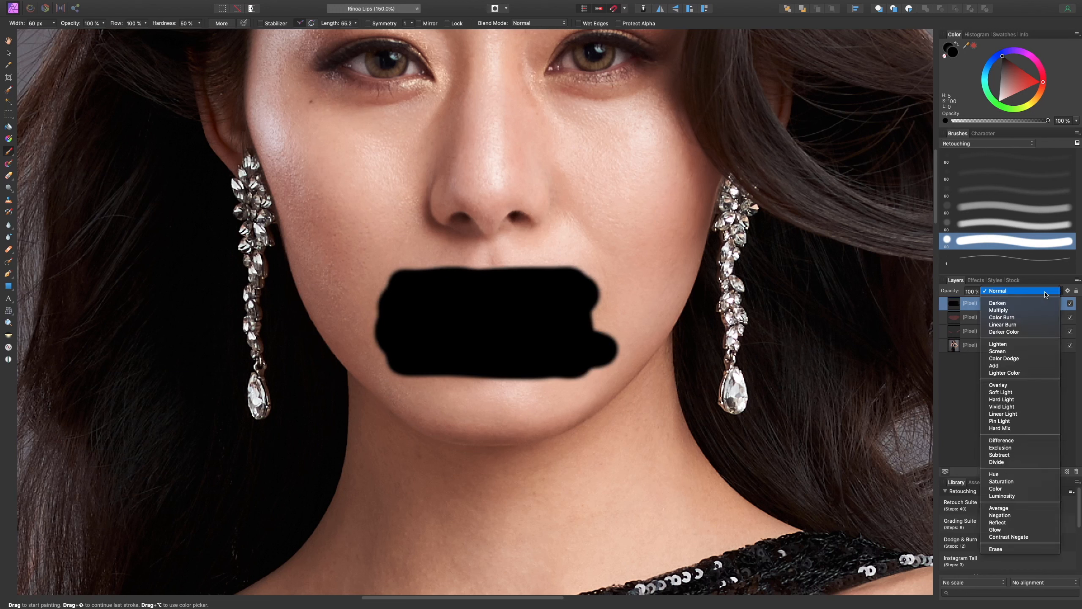
{"action": "left_click", "coordinate": [1022, 360]}
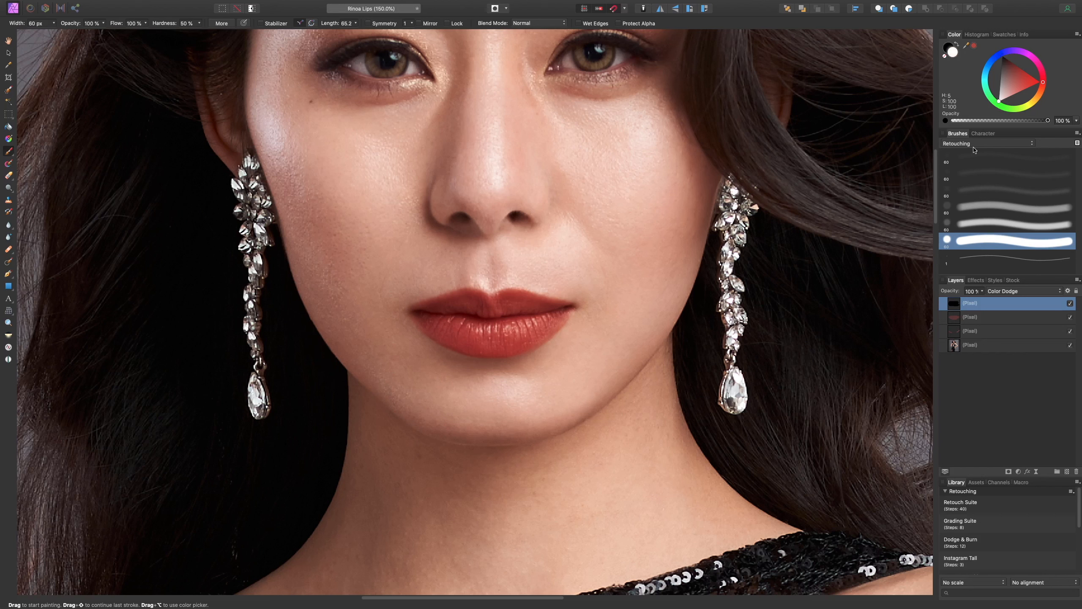
{"action": "left_click", "coordinate": [199, 23]}
{"action": "left_click_drag", "start_coordinate": [198, 33], "coordinate": [195, 36]}
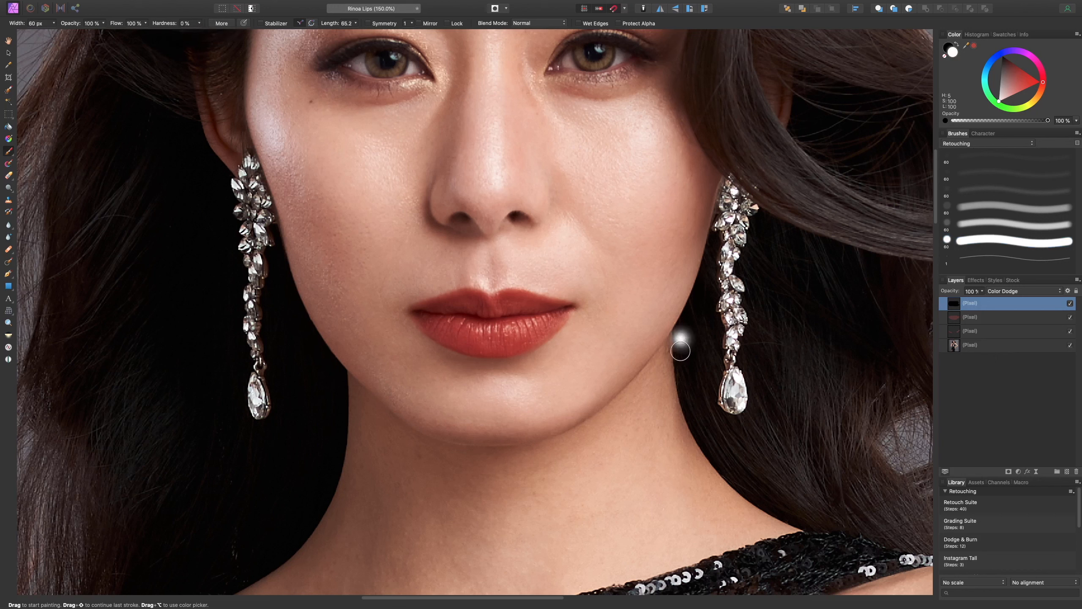
Paint white test squiggles on the neck and enlarge the brush to 159.6 px.
{"action": "mouse_move", "coordinate": [571, 512]}
{"action": "left_mouse_down"}
{"action": "mouse_move", "coordinate": [637, 490]}
{"action": "mouse_move", "coordinate": [750, 502]}
{"action": "mouse_move", "coordinate": [654, 439]}
{"action": "mouse_move", "coordinate": [709, 447]}
{"action": "left_mouse_up"}
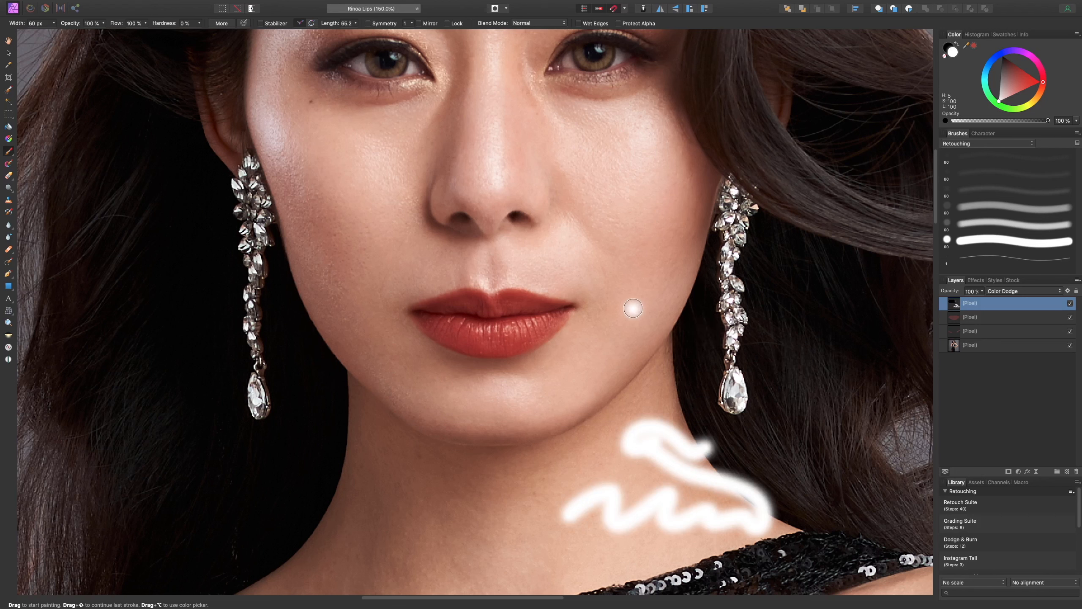
{"action": "key", "text": "bracketright"}
{"action": "key", "text": "bracketright"}
{"action": "key", "text": "bracketright"}
{"action": "key", "text": "bracketright"}
{"action": "key", "text": "bracketright"}
{"action": "key", "text": "bracketright"}
{"action": "key", "text": "bracketright"}
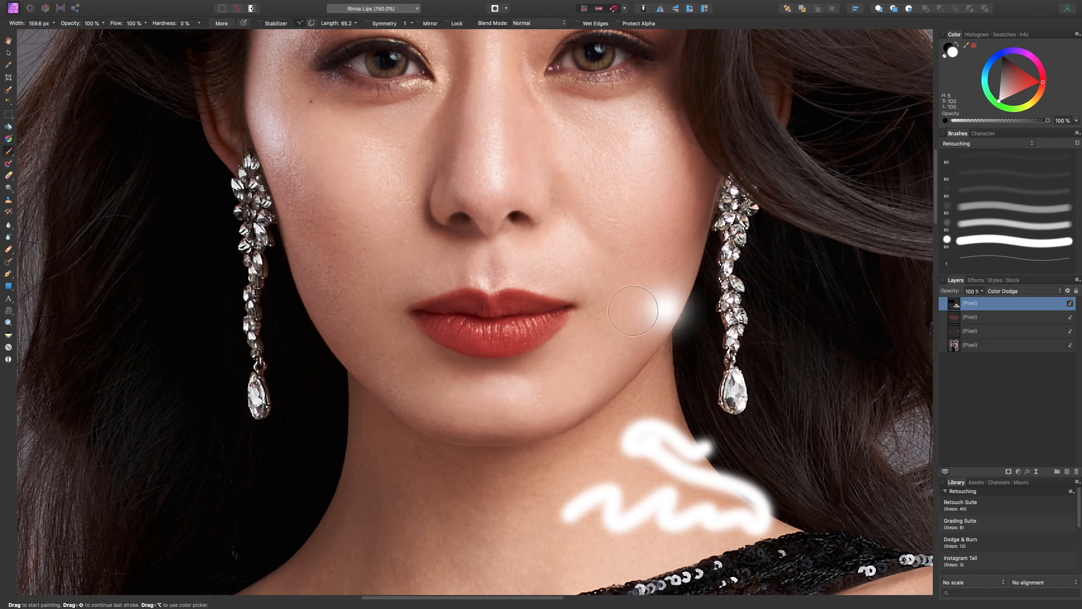
Try painting white across the lips at full flow with a 98 px brush, and undo the stroke.
{"action": "key", "text": "bracketleft"}
{"action": "key", "text": "bracketleft"}
{"action": "key", "text": "bracketleft"}
{"action": "left_click_drag", "start_coordinate": [541, 320], "coordinate": [458, 323]}
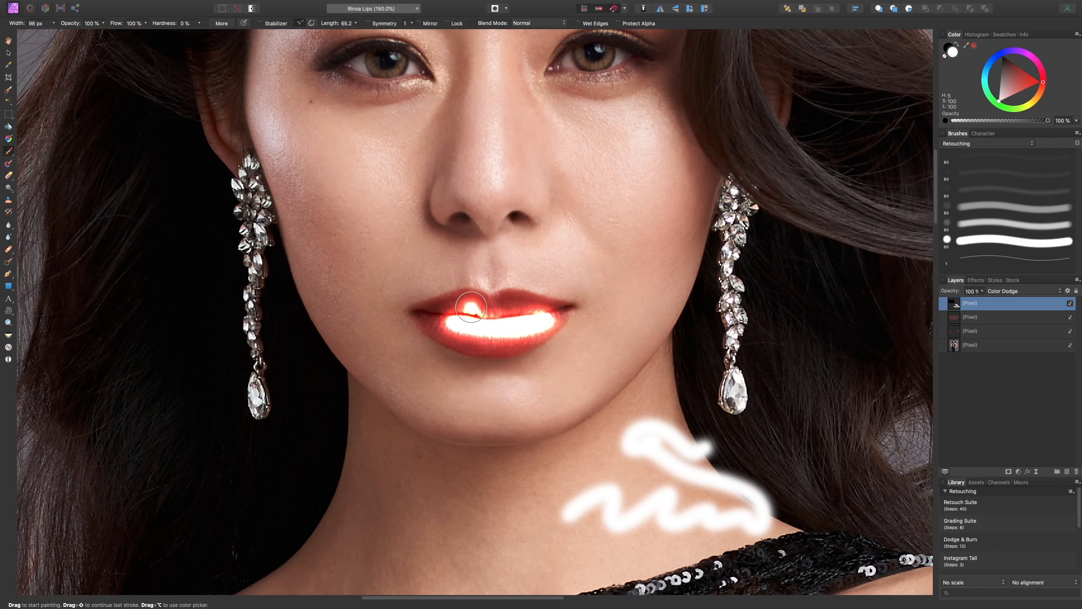
{"action": "key", "text": "super+z"}
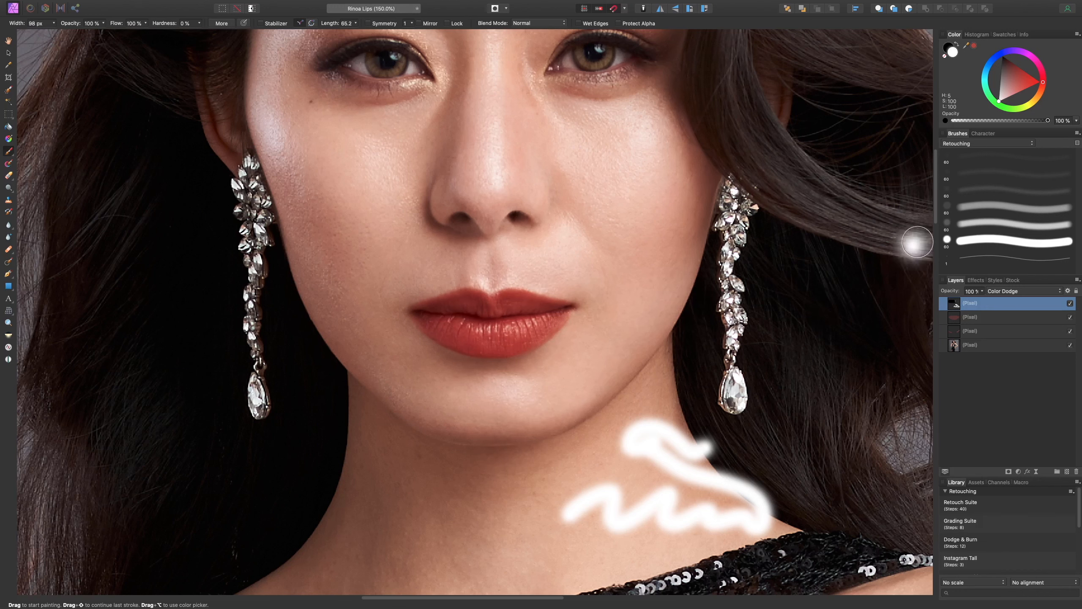
Choose the soft 5% flow retouching brush, undo the white neck squiggles and reduce the brush width to 51 px.
{"action": "left_click", "coordinate": [1007, 192]}
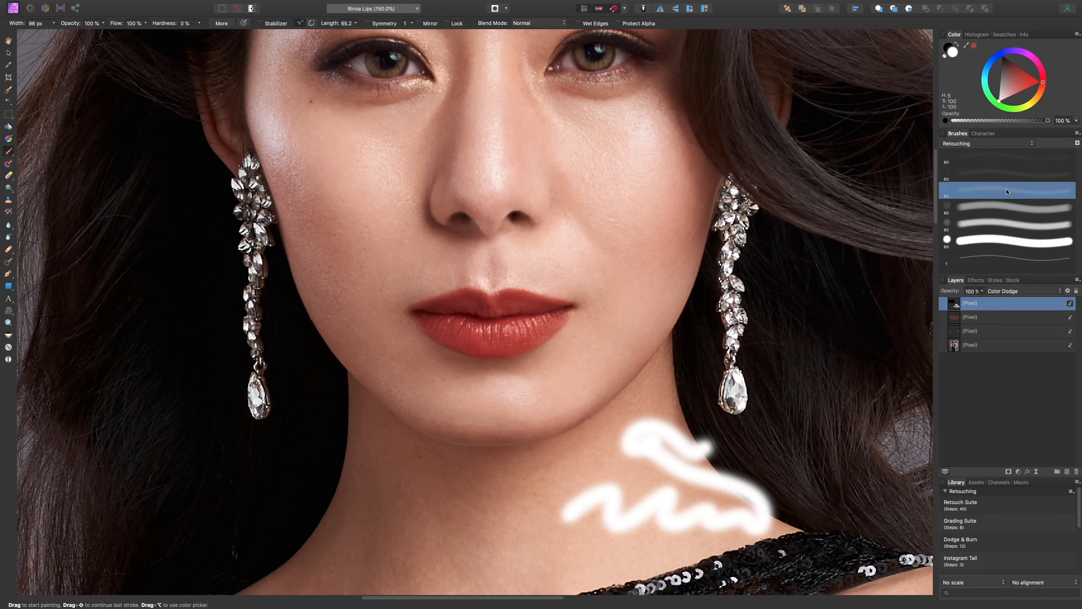
{"action": "key", "text": "super+equal"}
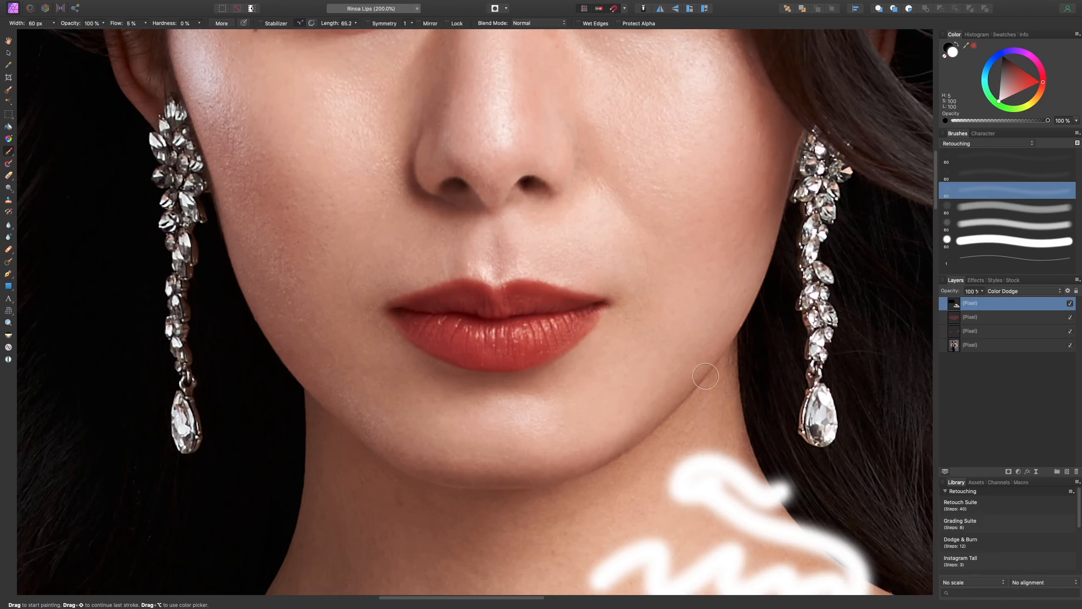
{"action": "key", "text": "super+z"}
{"action": "key", "text": "bracketleft"}
{"action": "key", "text": "bracketleft"}
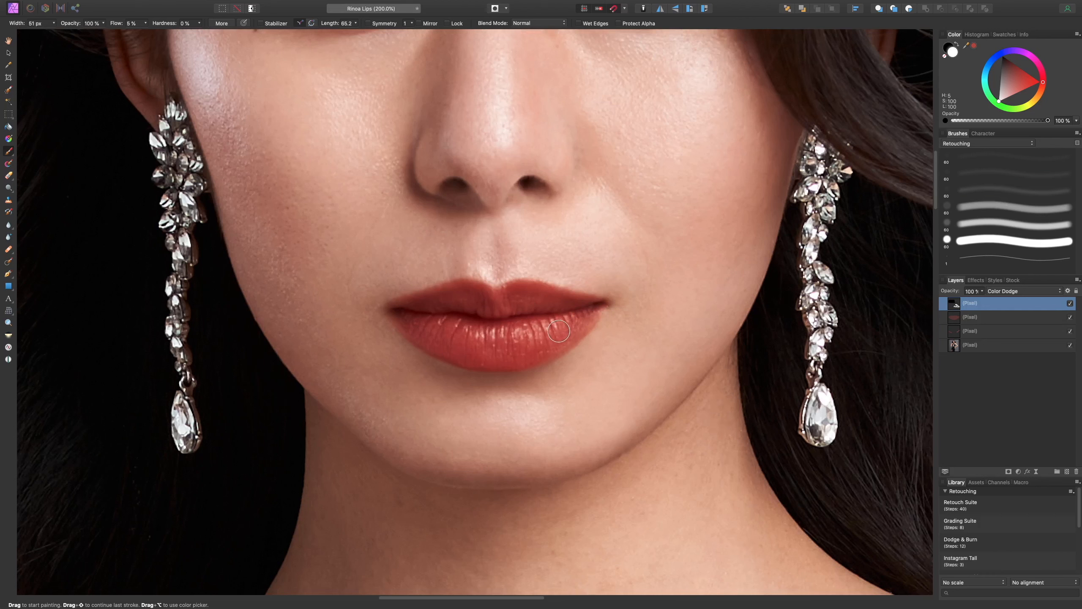
Paint soft white highlights across the lower lip, adjusting the brush size down to 33.6 px.
{"action": "mouse_move", "coordinate": [562, 321]}
{"action": "left_mouse_down"}
{"action": "mouse_move", "coordinate": [508, 334]}
{"action": "mouse_move", "coordinate": [437, 319]}
{"action": "mouse_move", "coordinate": [494, 338]}
{"action": "mouse_move", "coordinate": [573, 318]}
{"action": "mouse_move", "coordinate": [514, 336]}
{"action": "mouse_move", "coordinate": [438, 320]}
{"action": "mouse_move", "coordinate": [501, 329]}
{"action": "mouse_move", "coordinate": [574, 316]}
{"action": "mouse_move", "coordinate": [480, 331]}
{"action": "mouse_move", "coordinate": [506, 342]}
{"action": "mouse_move", "coordinate": [436, 323]}
{"action": "left_mouse_up"}
{"action": "key", "text": "bracketleft"}
{"action": "key", "text": "bracketright"}
{"action": "key", "text": "bracketright"}
{"action": "key", "text": "bracketright"}
{"action": "key", "text": "bracketleft"}
{"action": "key", "text": "bracketleft"}
{"action": "key", "text": "bracketleft"}
{"action": "key", "text": "bracketright"}
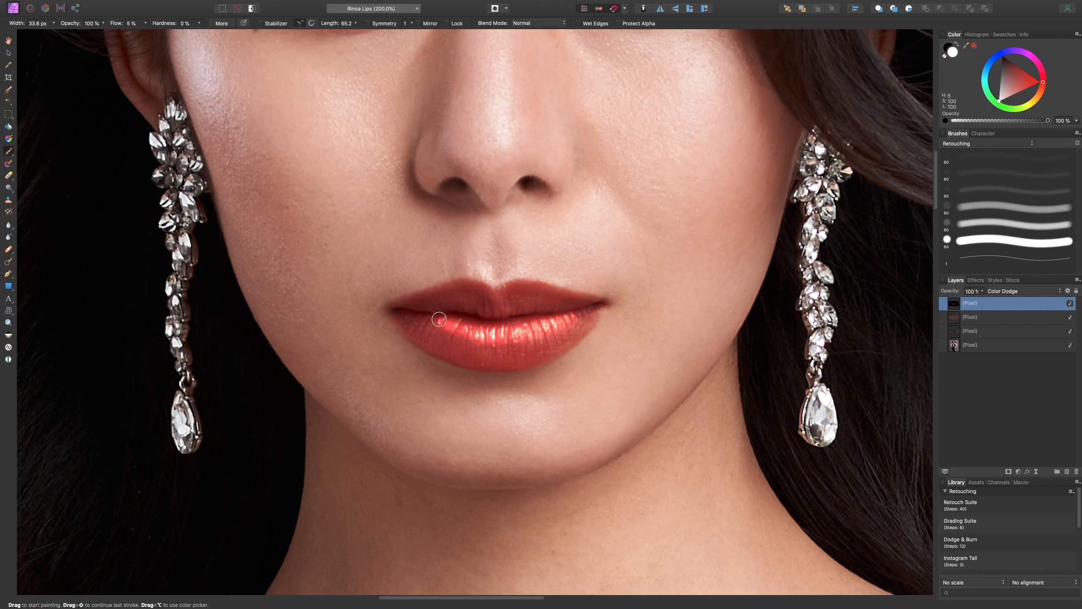
Fade the Color Dodge layer out of the shadows via its underlying composition range, with a curve point at about In 62%, Out 90%.
{"action": "left_click", "coordinate": [1068, 292]}
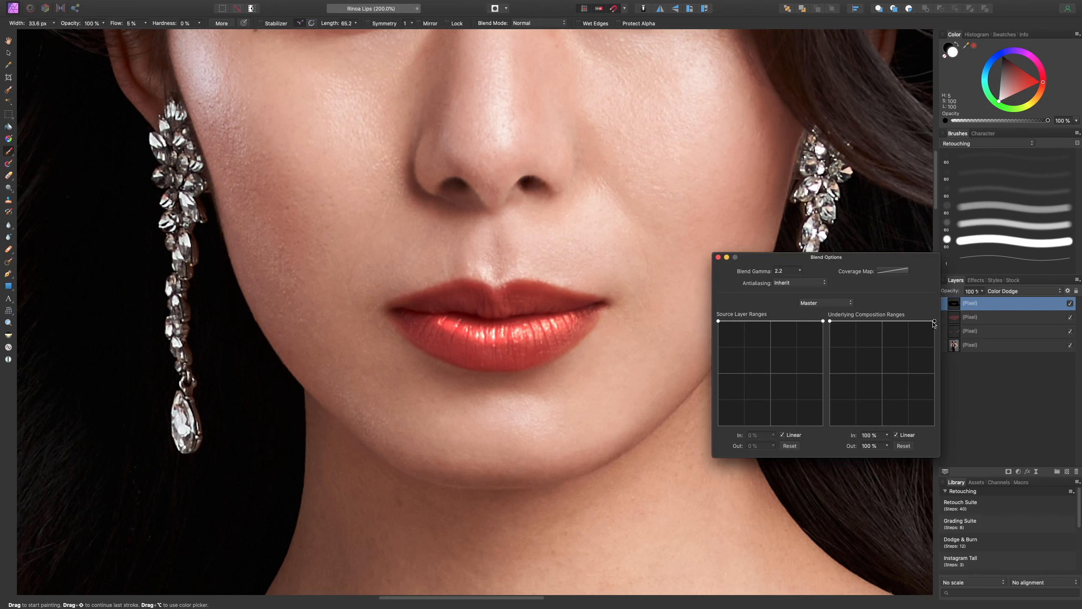
{"action": "left_click_drag", "start_coordinate": [935, 321], "coordinate": [937, 317]}
{"action": "left_click_drag", "start_coordinate": [830, 323], "coordinate": [817, 430]}
{"action": "left_click_drag", "start_coordinate": [877, 383], "coordinate": [895, 331]}
{"action": "left_click", "coordinate": [717, 257]}
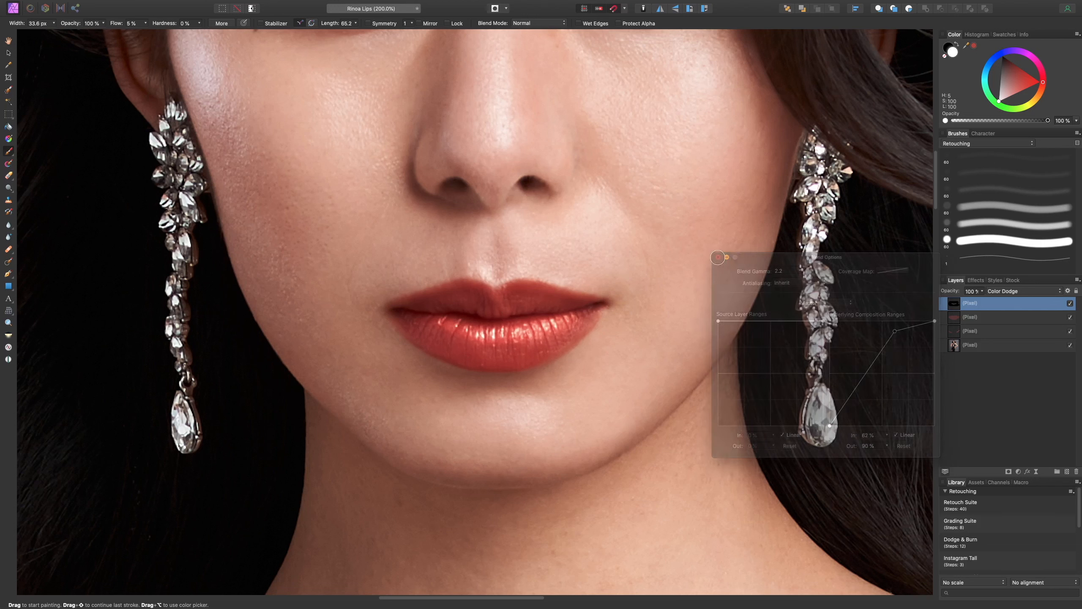
Set the Color Dodge layer's opacity to 66%.
{"action": "left_click", "coordinate": [983, 292]}
{"action": "left_click_drag", "start_coordinate": [983, 300], "coordinate": [942, 307]}
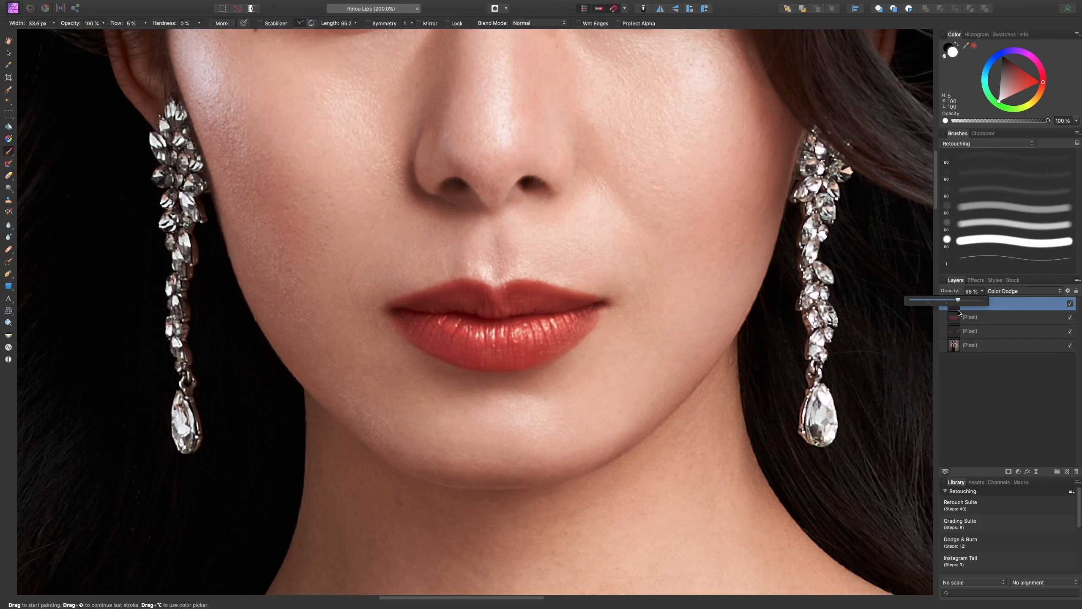
{"action": "key", "text": "super+1"}
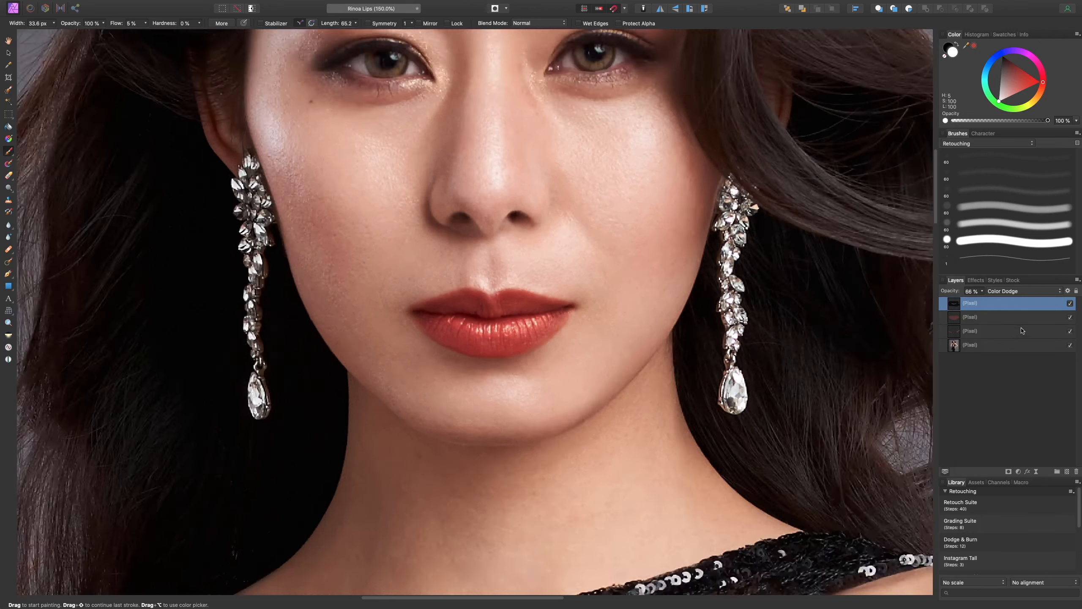
Compare the portrait with and without the Color Dodge and red lip layers together.
{"action": "left_click", "coordinate": [1036, 322], "text": "shift"}
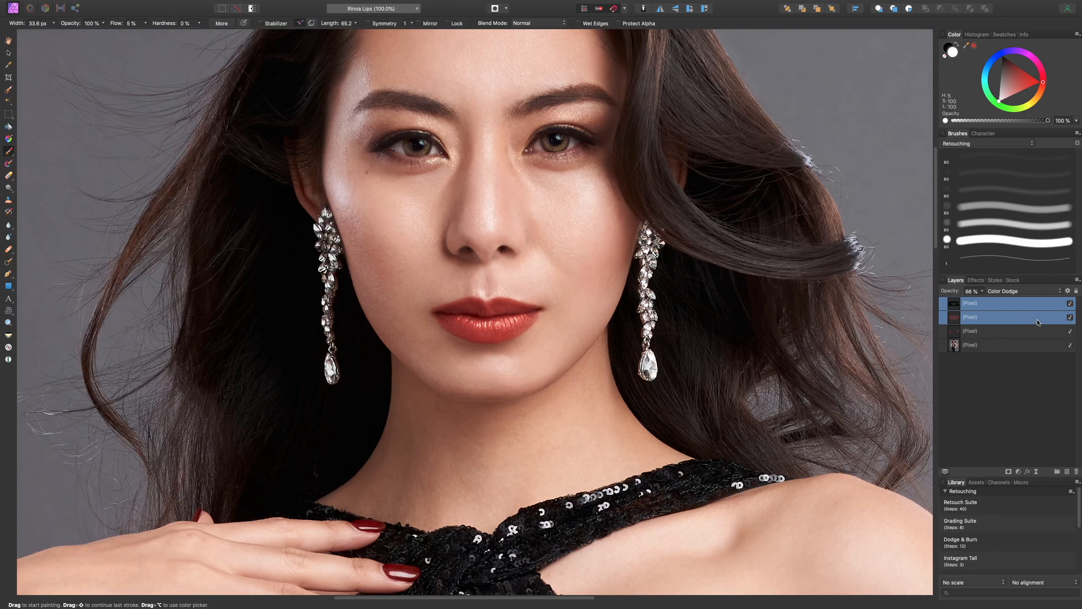
{"action": "left_click", "coordinate": [1070, 303]}
{"action": "left_click", "coordinate": [1070, 303]}
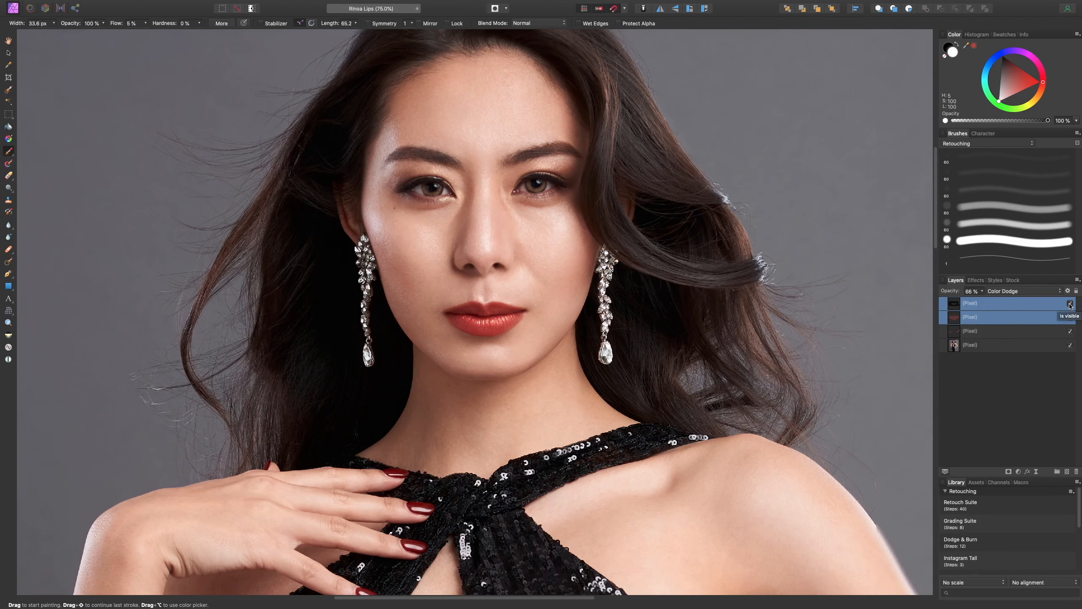
{"action": "key", "text": "super+minus"}
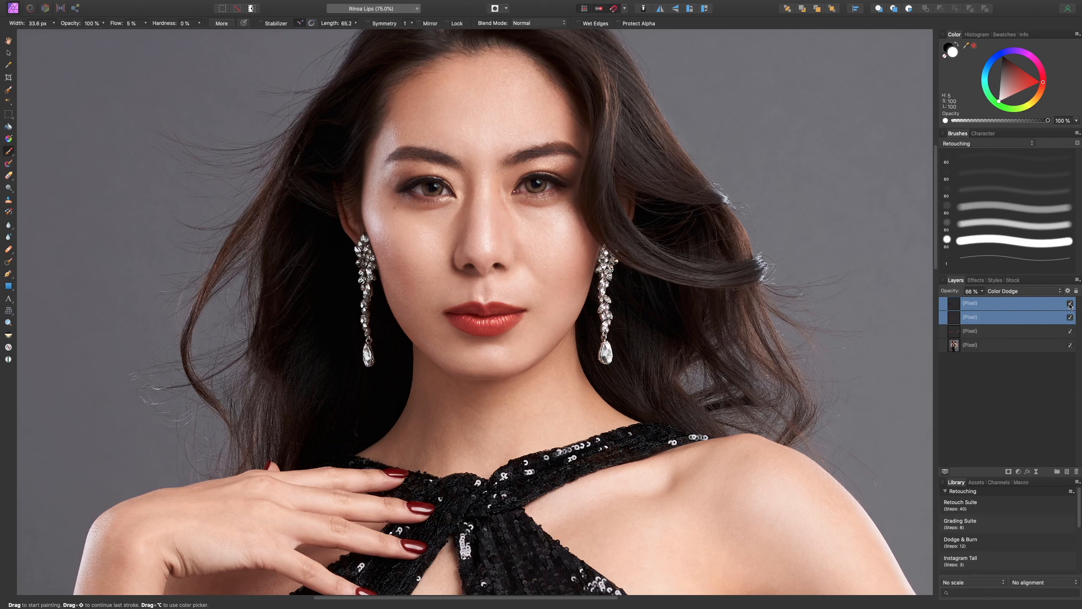
Set the opacity of the Color Dodge highlight layer alone to 20%.
{"action": "left_click", "coordinate": [1018, 308]}
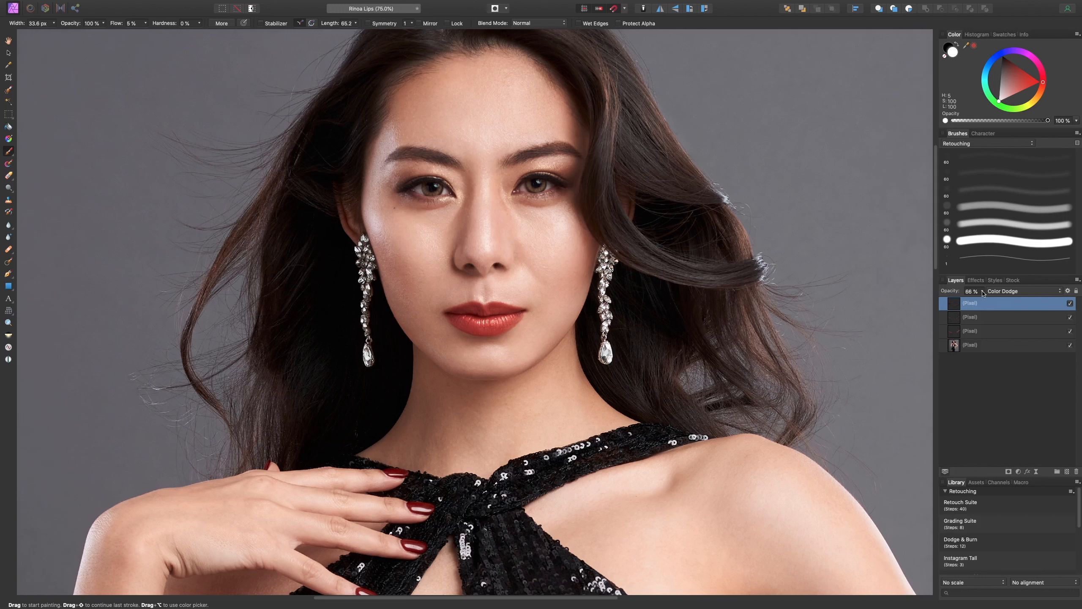
{"action": "left_click", "coordinate": [982, 292]}
{"action": "left_click_drag", "start_coordinate": [971, 301], "coordinate": [934, 302]}
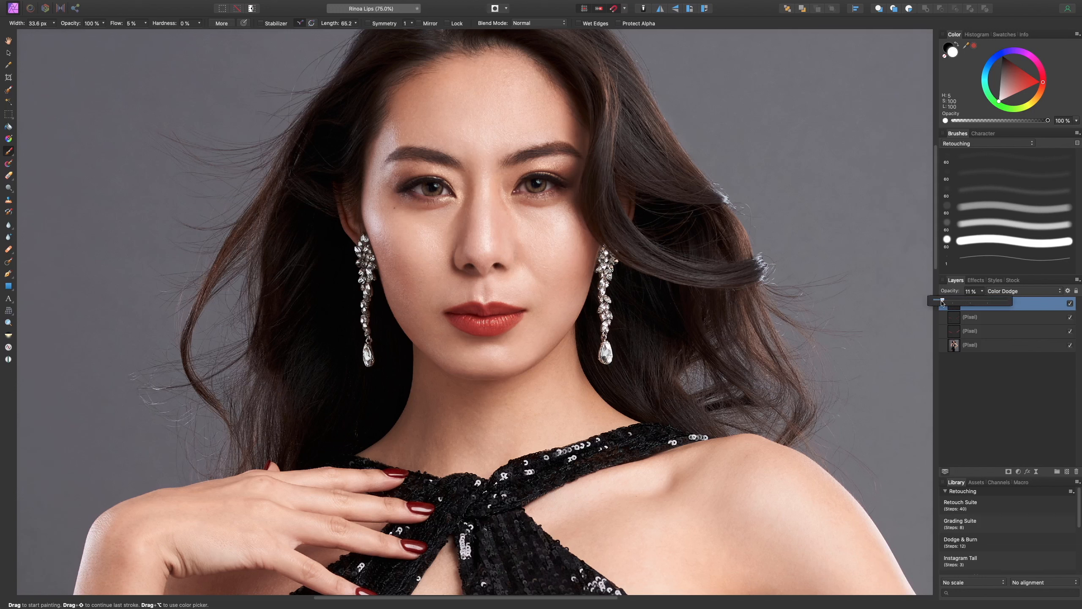
Select the red and Color Dodge lip layers together and review the lips within the full portrait.
{"action": "left_click", "coordinate": [1052, 318]}
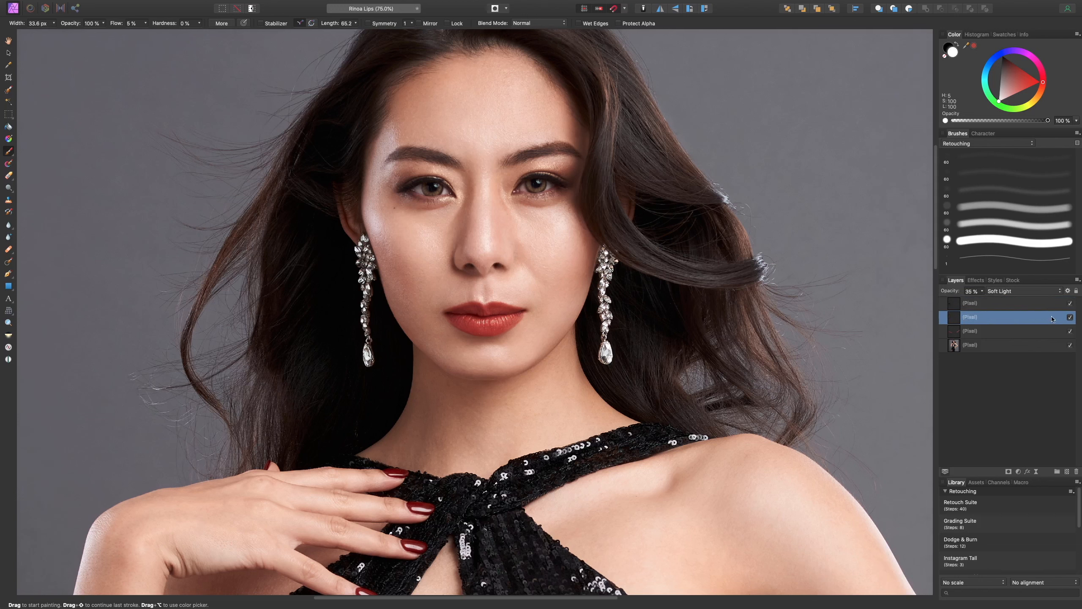
{"action": "left_click", "coordinate": [1059, 306]}
{"action": "left_click", "coordinate": [1068, 318], "text": "shift"}
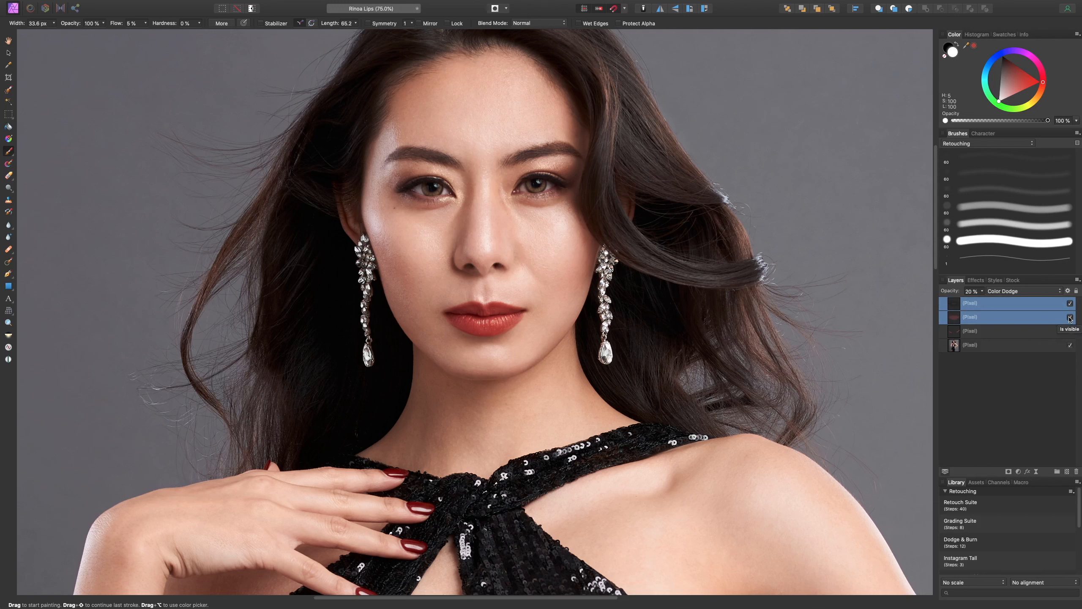
{"action": "key", "text": "super+minus"}
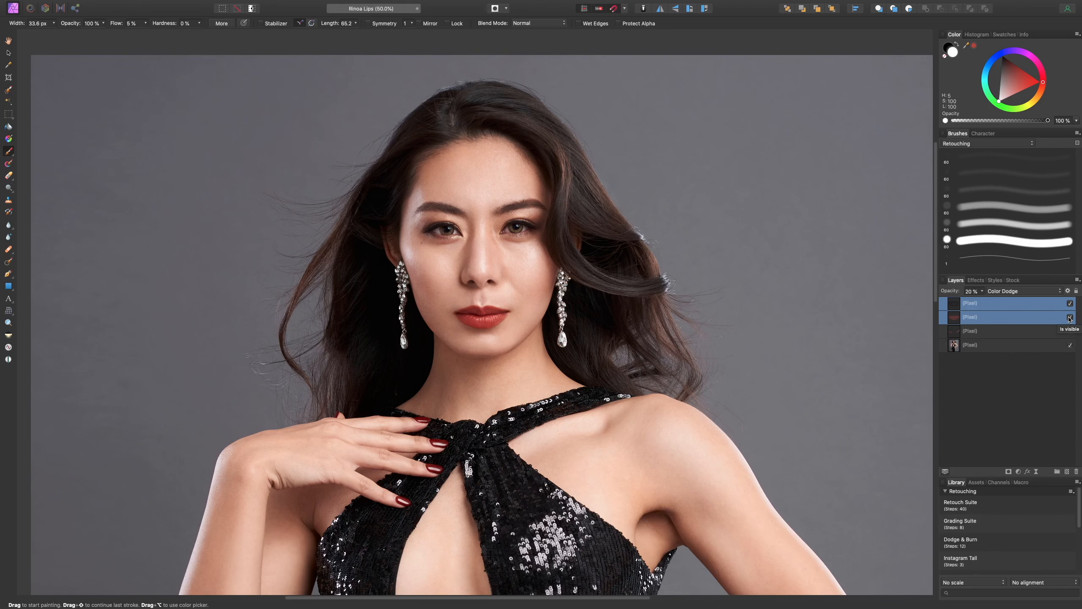
{"action": "key", "text": "super+0"}
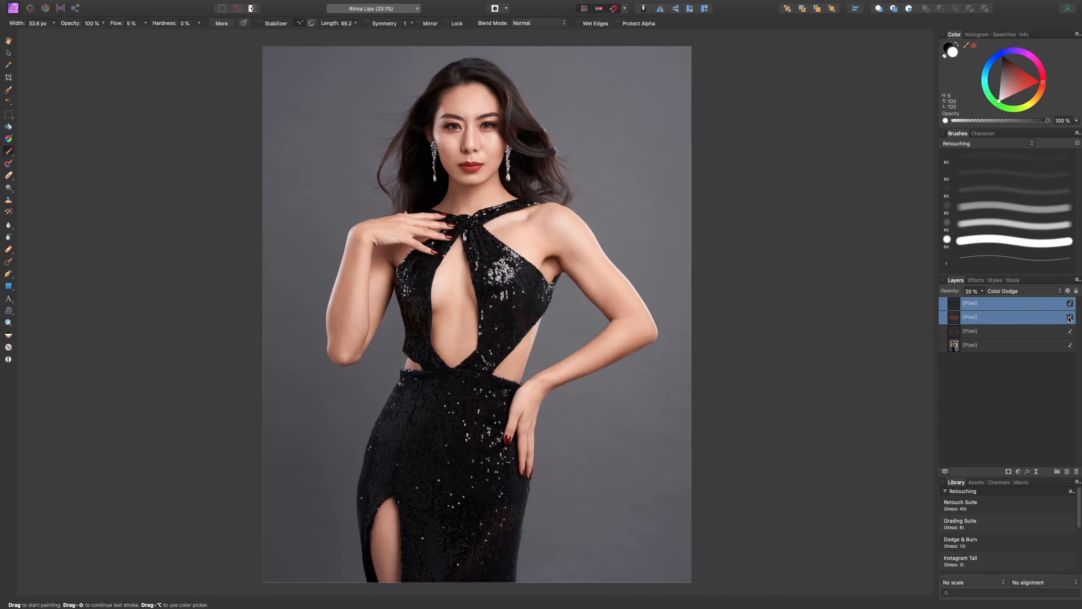